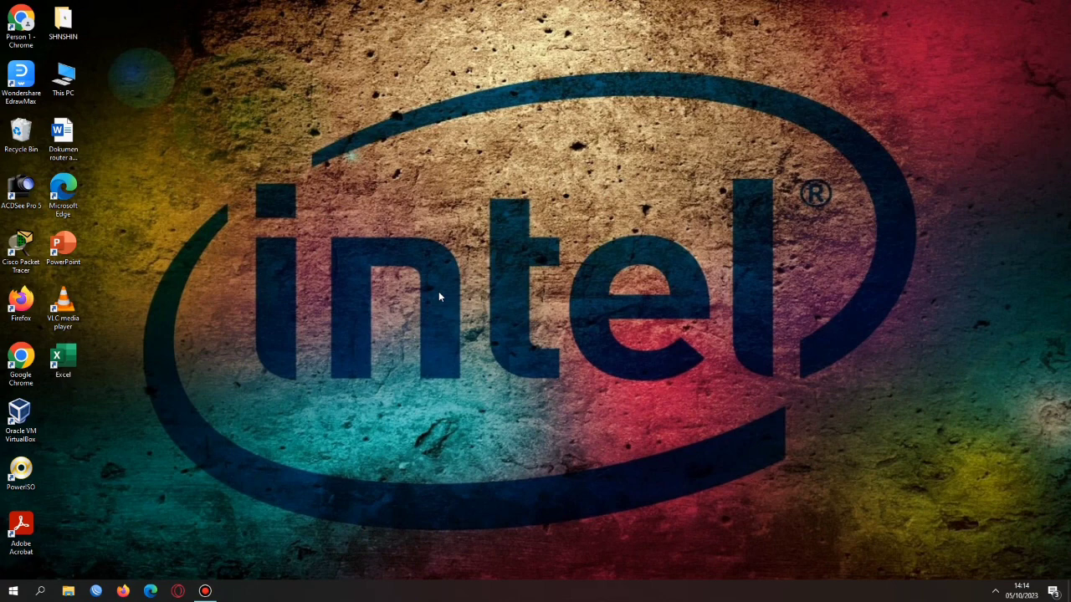
Launch WinBox from the taskbar to get its login window
click(96, 592)
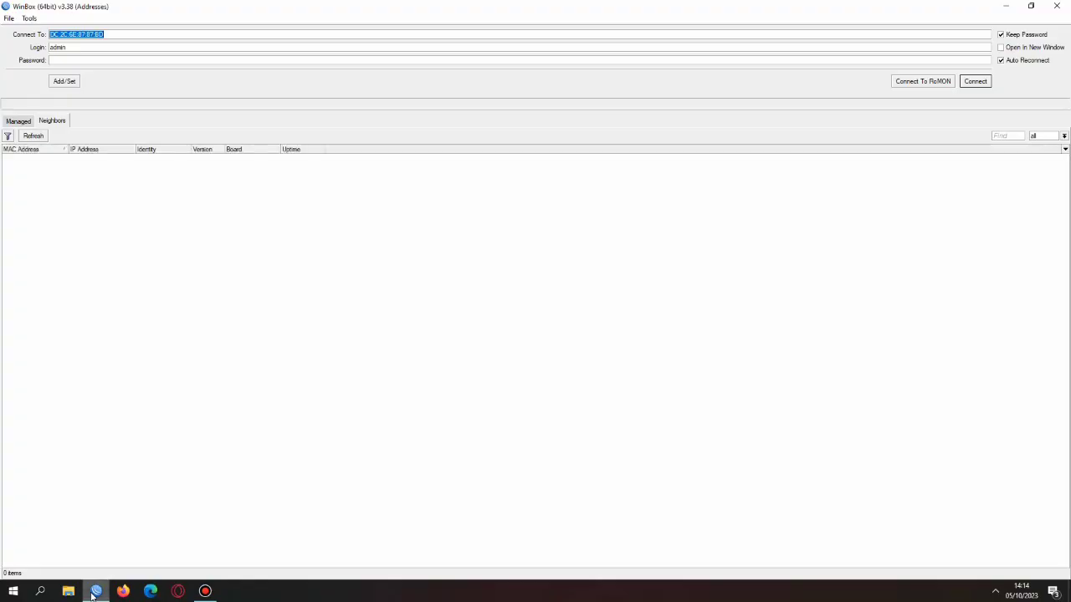
Connect to the hAP router and change its identity to the owner's full name
click(41, 137)
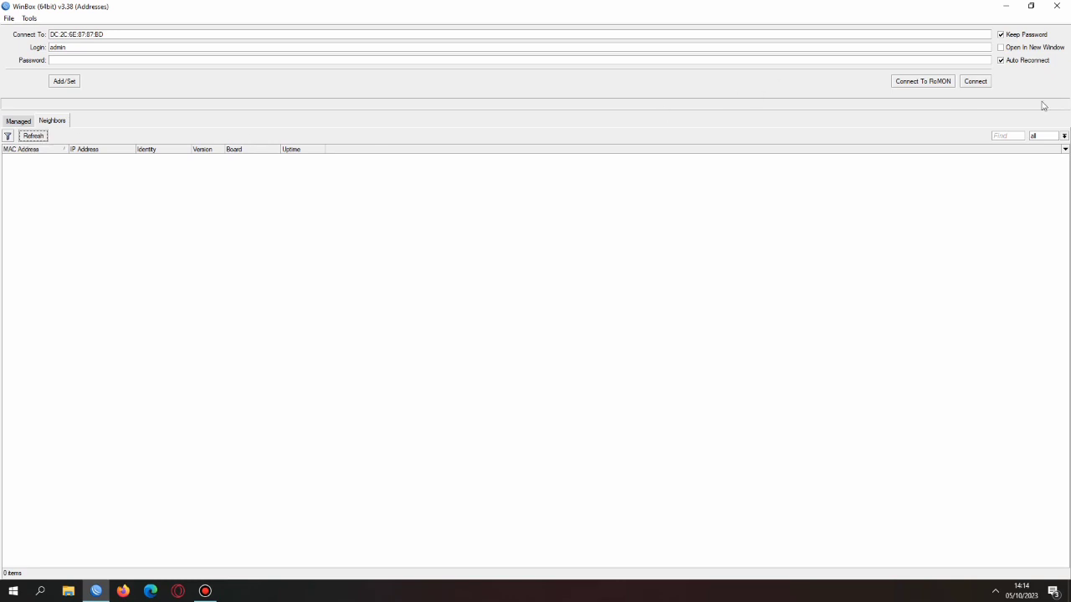
click(976, 82)
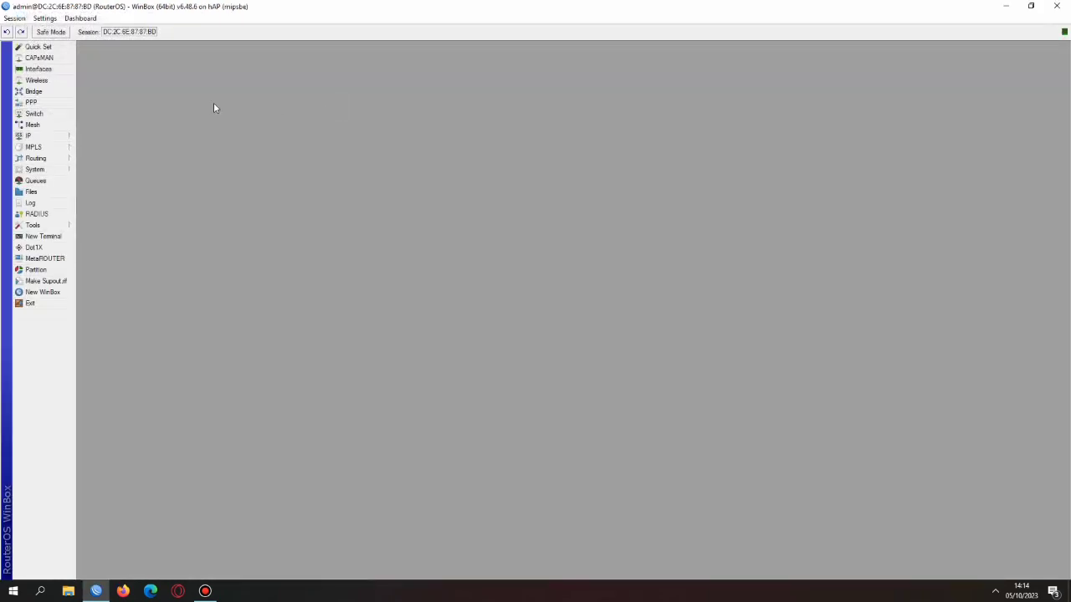
click(25, 147)
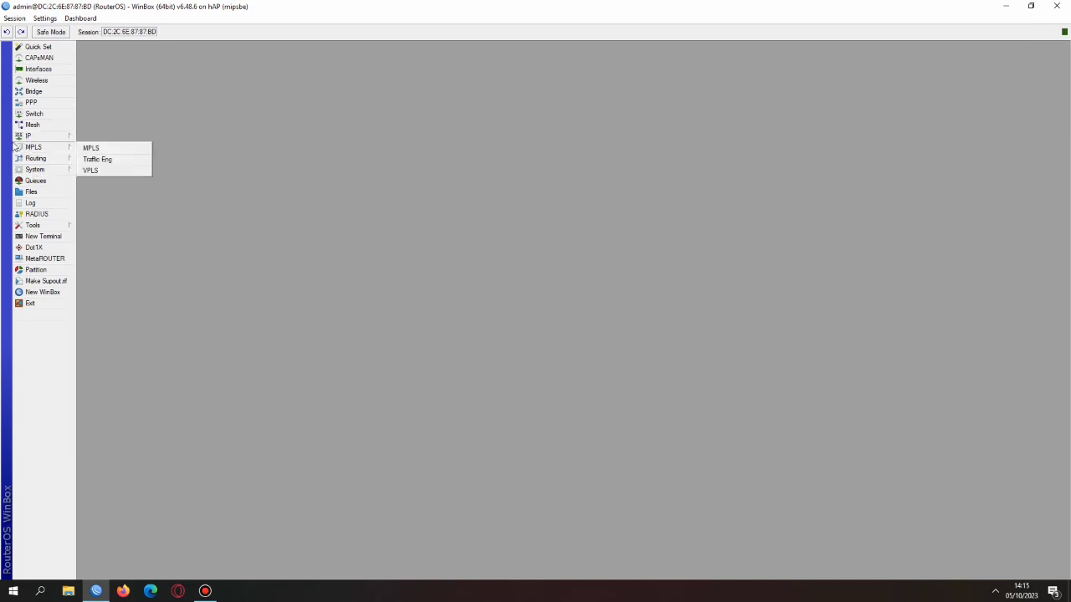
click(18, 168)
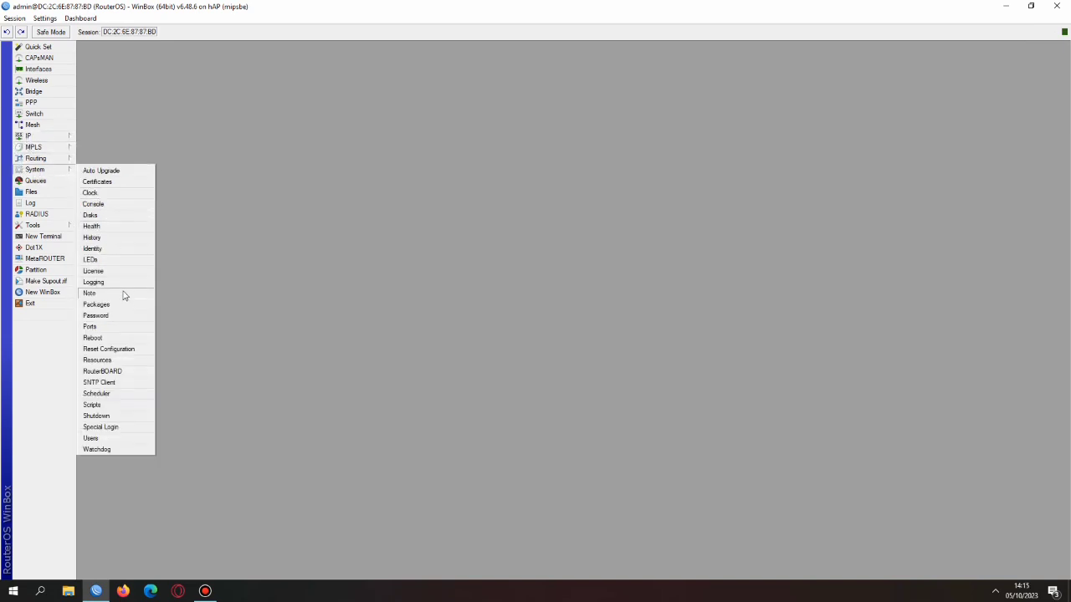
click(110, 249)
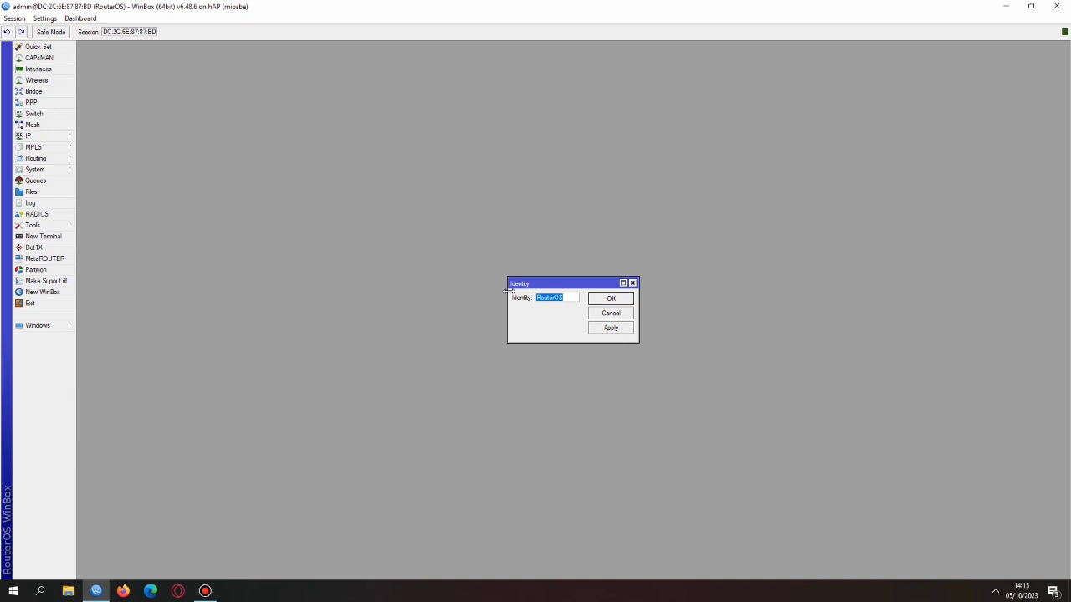
click(618, 330)
click(626, 303)
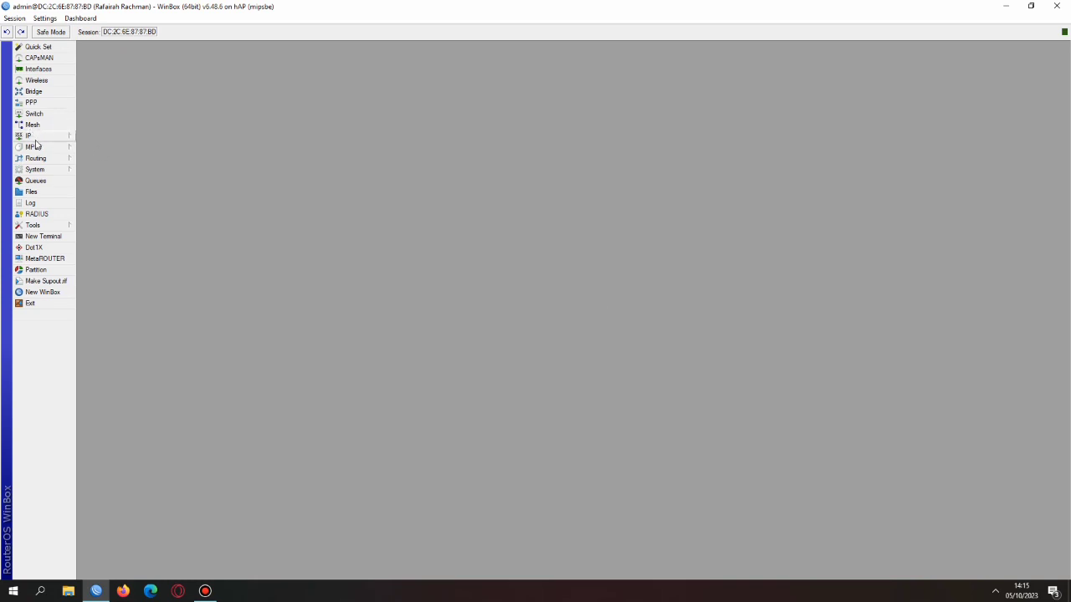
Rename interface ether1 to ether1_internet
click(38, 68)
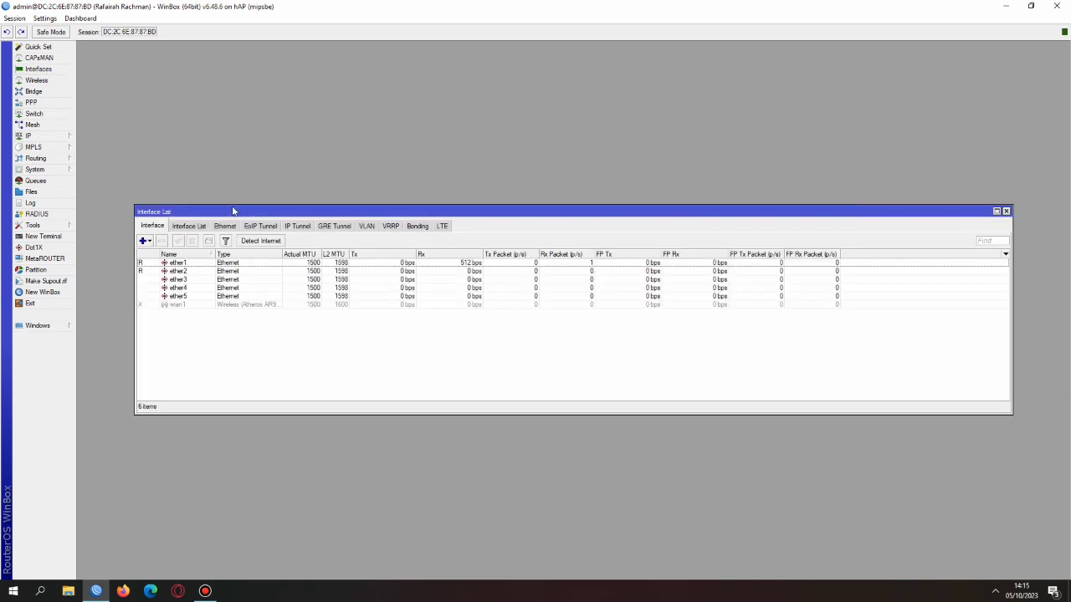
click(216, 264)
double_click(216, 265)
click(541, 221)
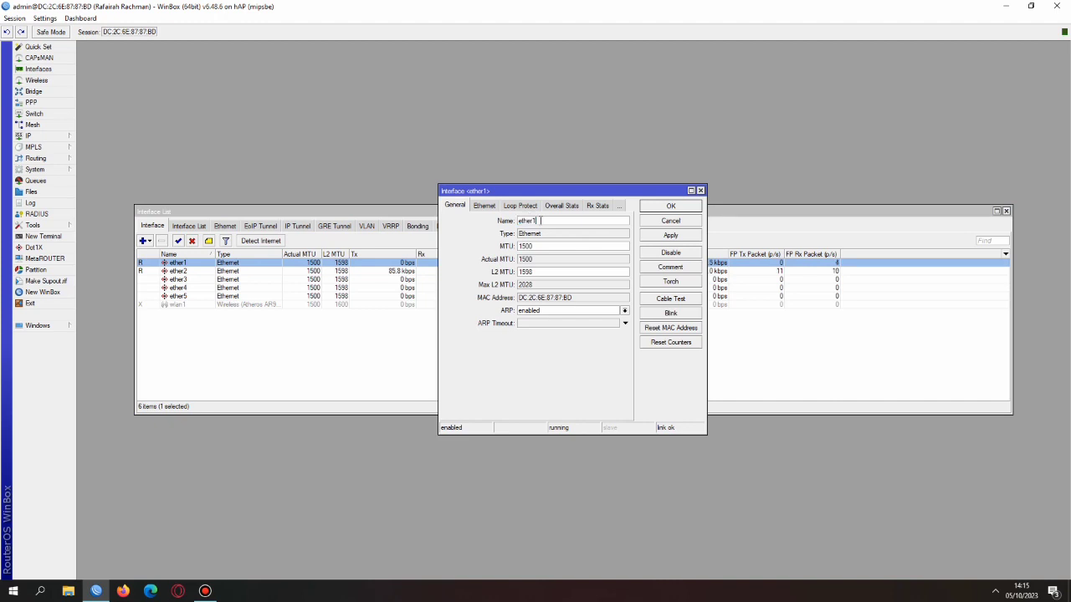
text(_internet)
click(684, 237)
click(681, 208)
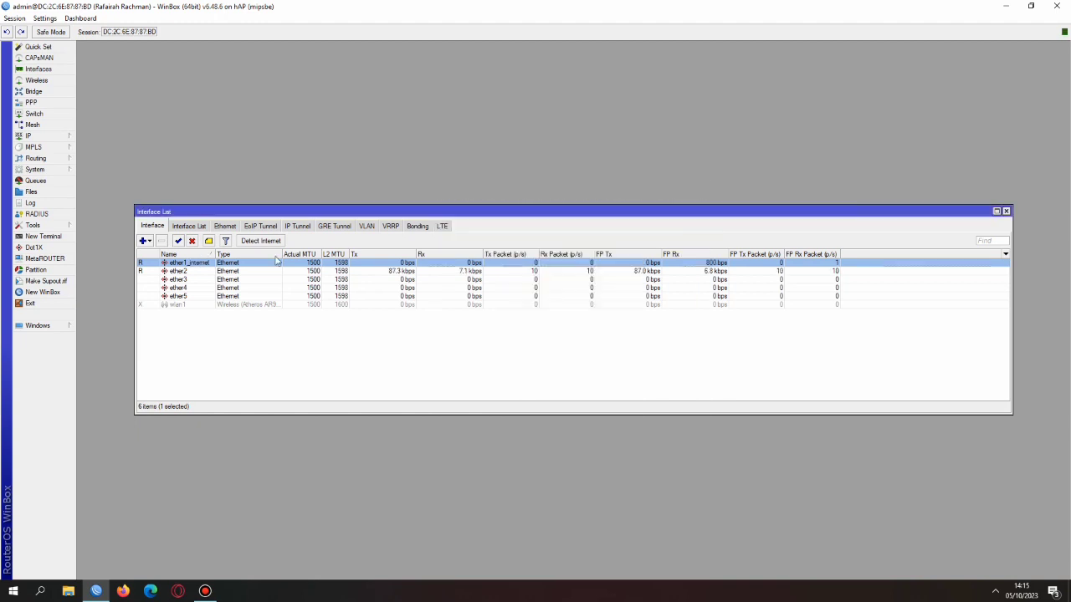
Rename interface ether2 to ether2_lan kabel
double_click(189, 276)
click(545, 221)
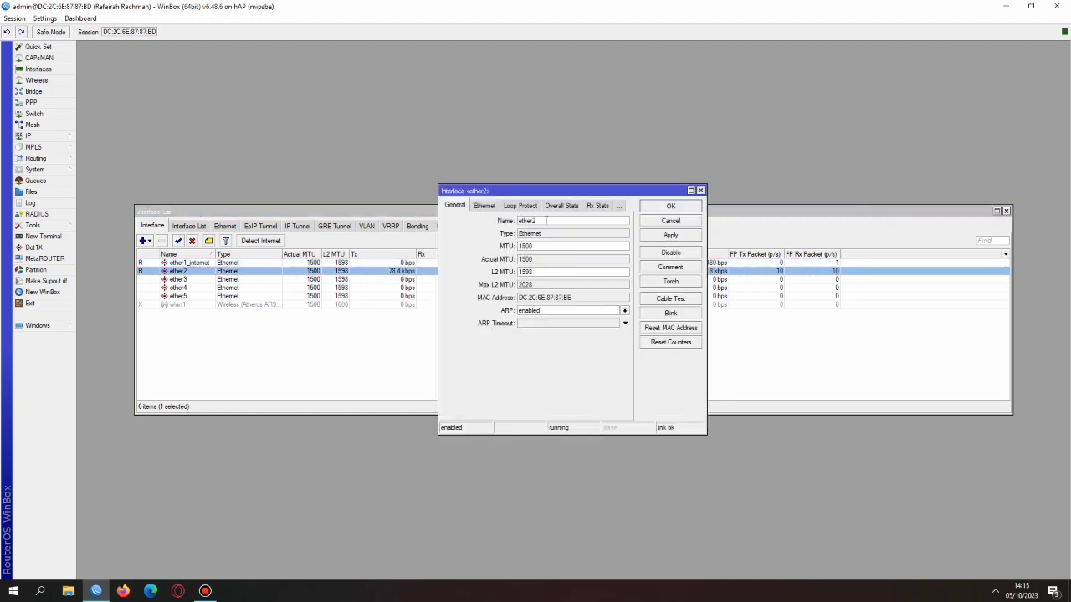
text(_lan kabel)
click(679, 237)
click(670, 206)
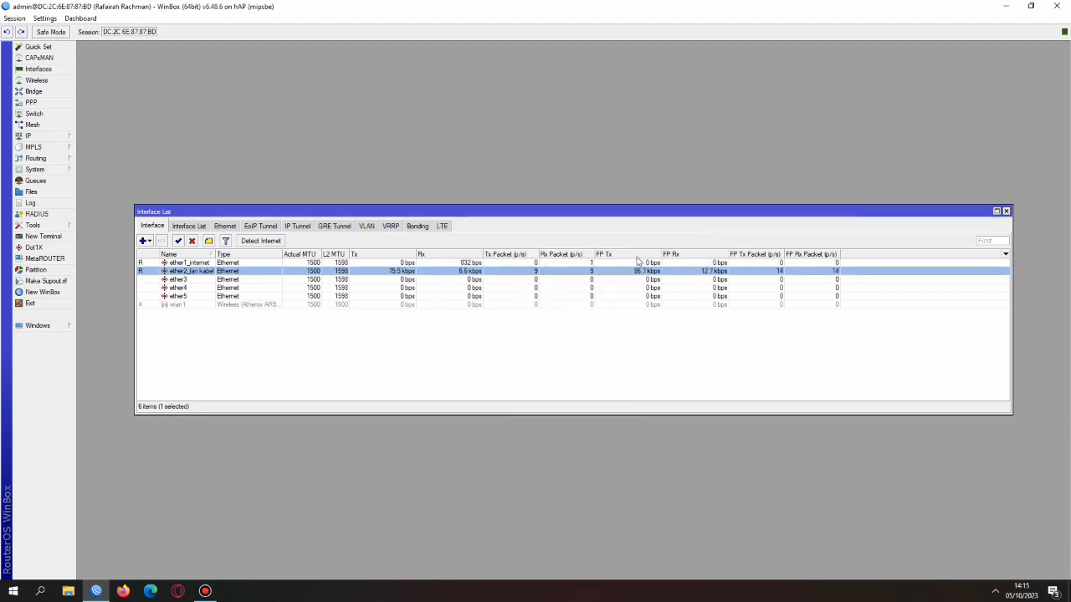
click(204, 306)
double_click(204, 306)
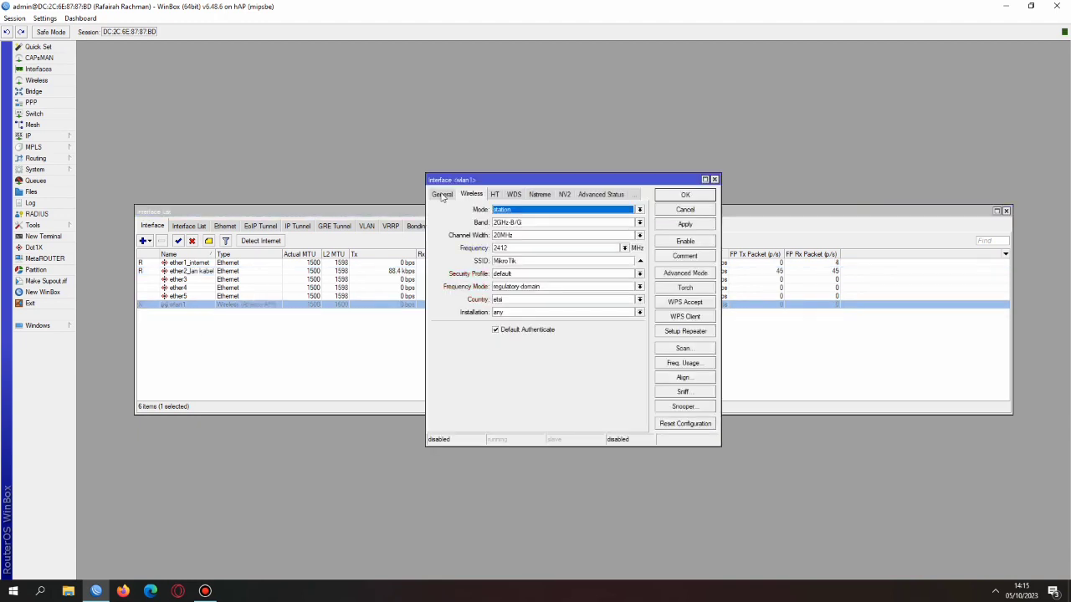
Set wlan1 to ap bridge mode on band 2GHz-B/G/N at frequency 2472
click(470, 197)
click(527, 210)
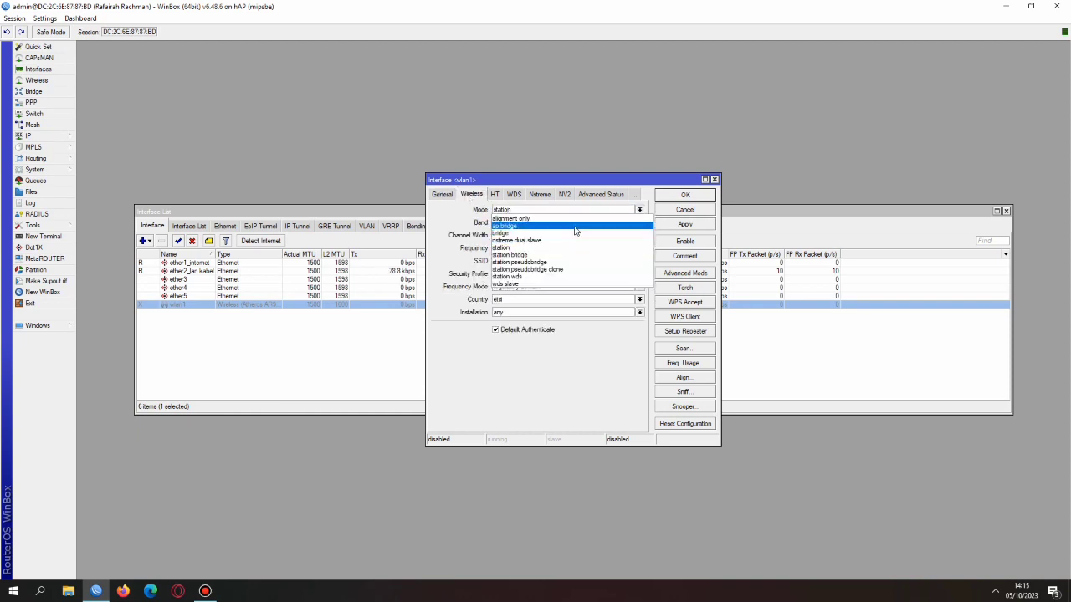
click(576, 225)
click(557, 223)
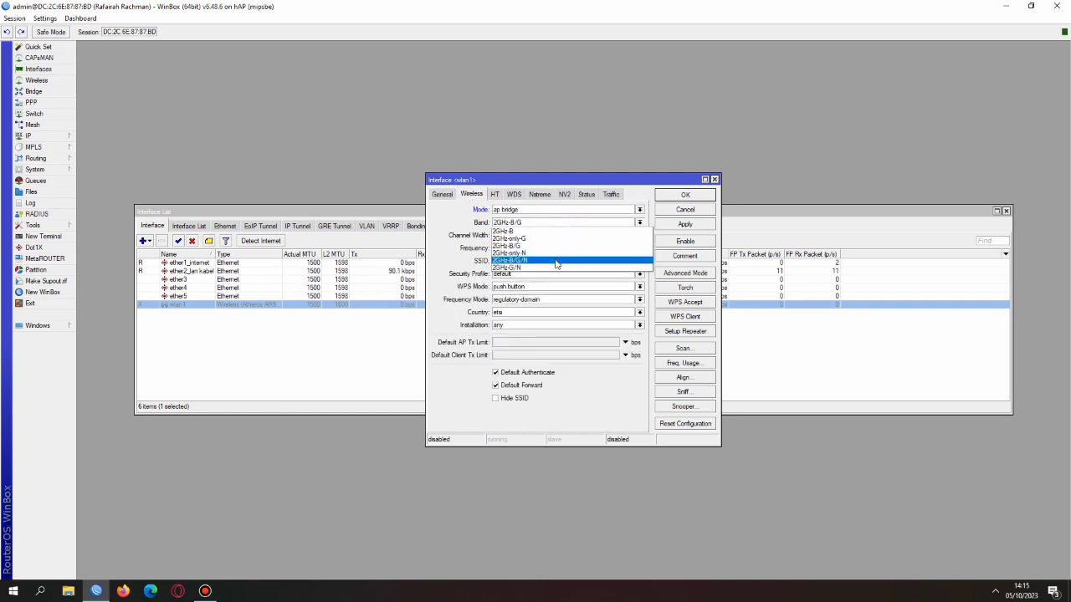
click(555, 260)
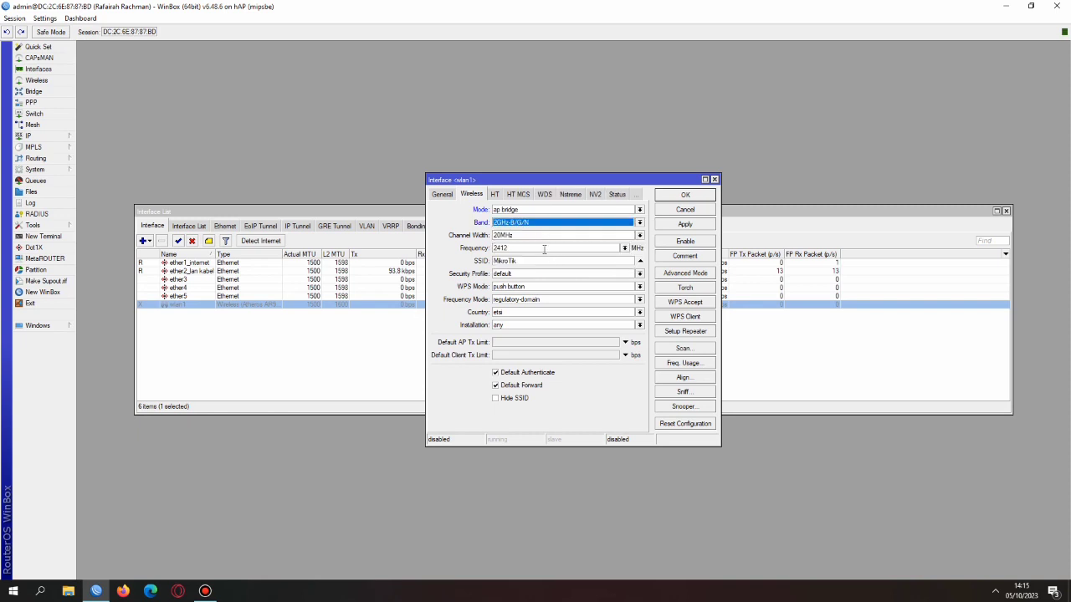
click(612, 246)
click(624, 248)
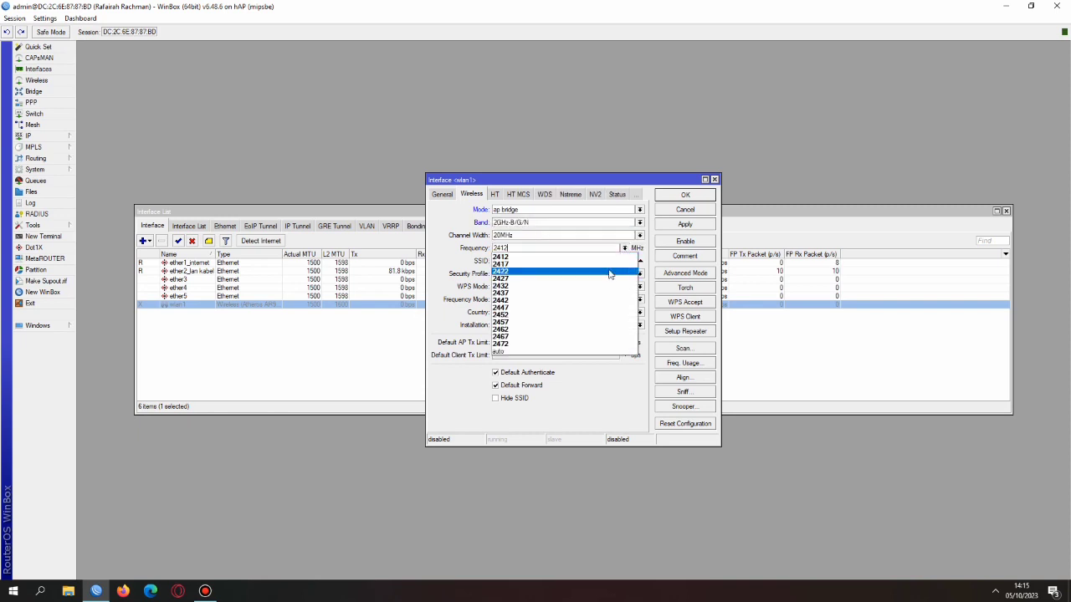
click(562, 345)
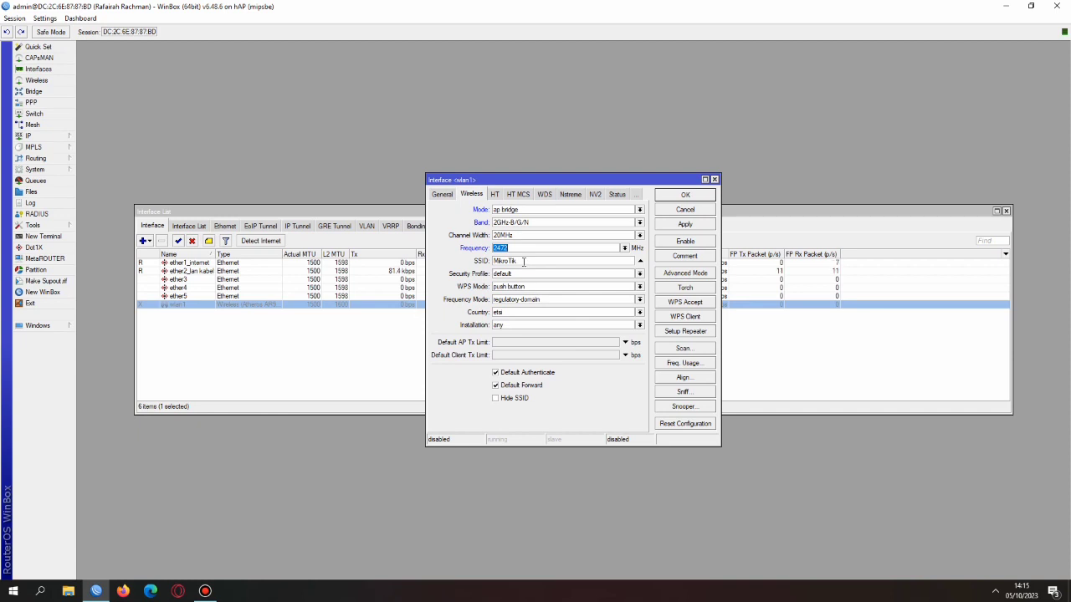
Replace the SSID MikroTik with fyranet and save the wlan1 settings
key(Tab)
key(BackSpace)
text(fyranet)
click(685, 225)
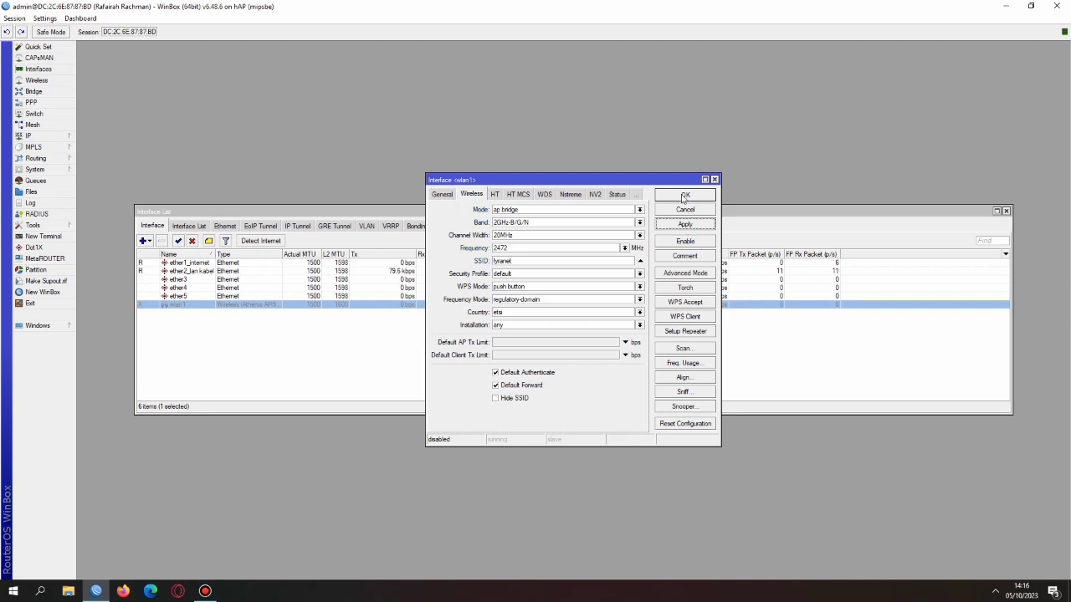
click(684, 194)
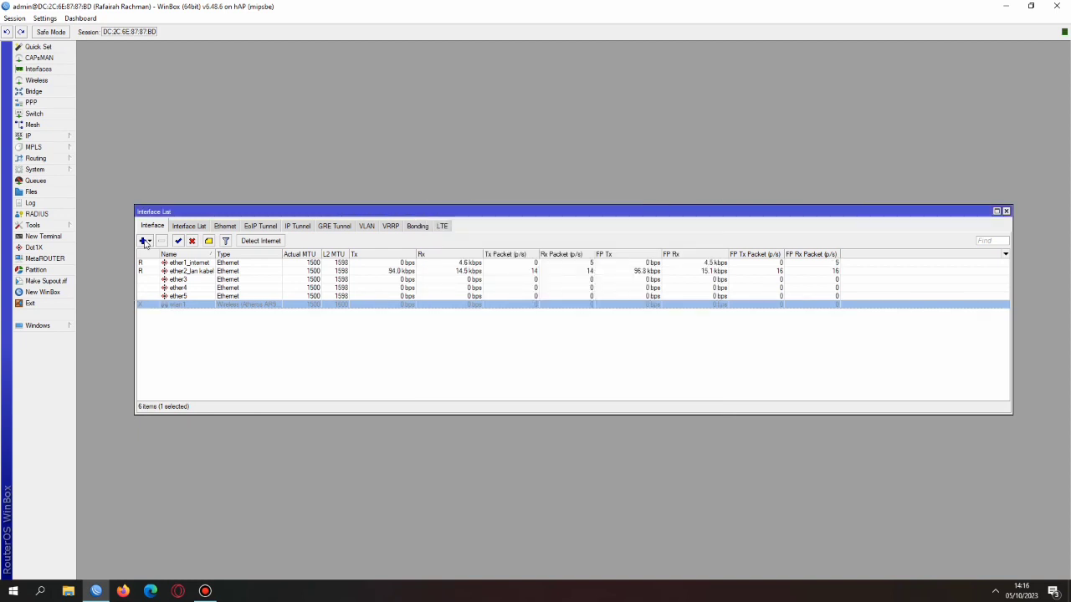
Enable wlan1 and add a DHCP client on ether1_internet
click(179, 241)
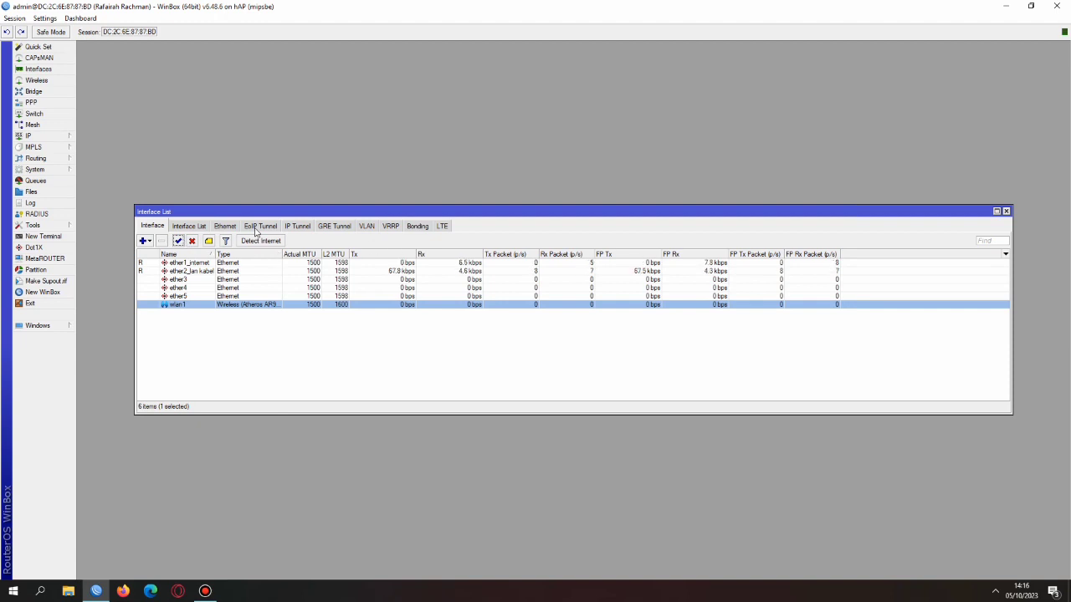
click(1006, 212)
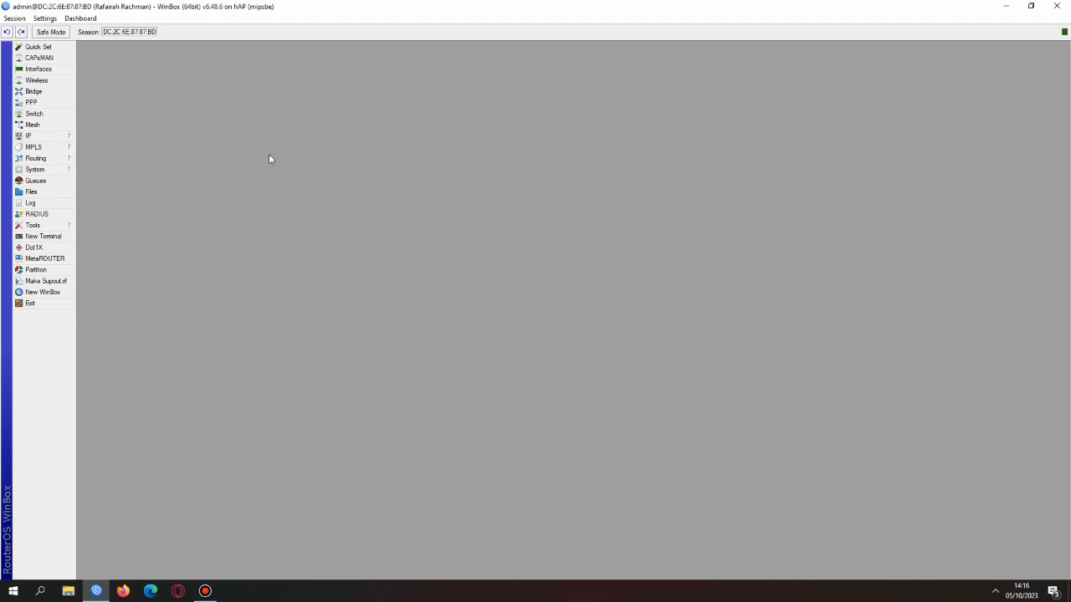
click(67, 137)
click(131, 181)
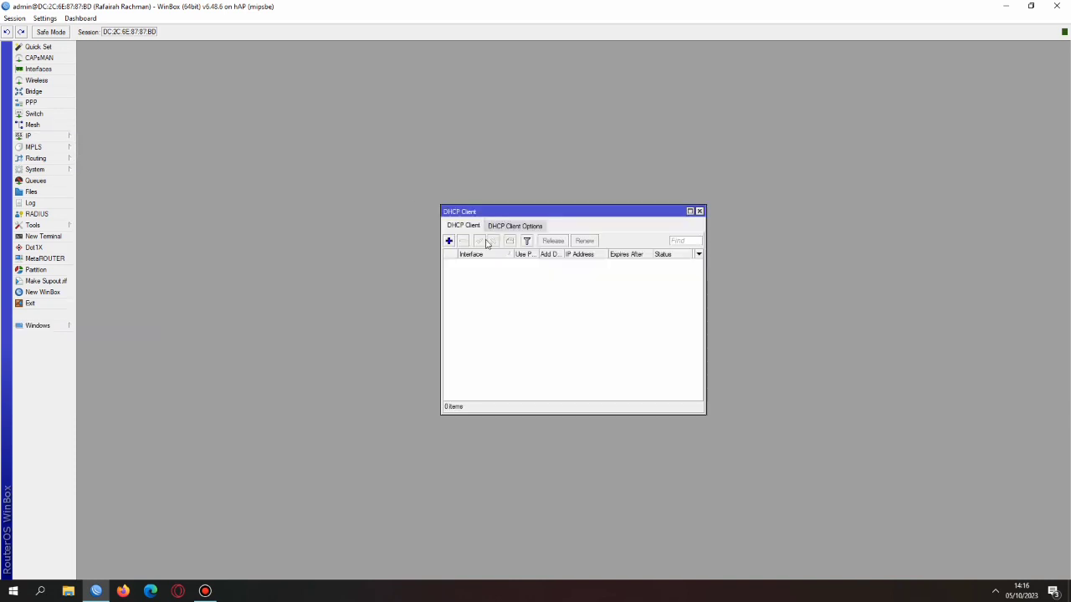
click(449, 240)
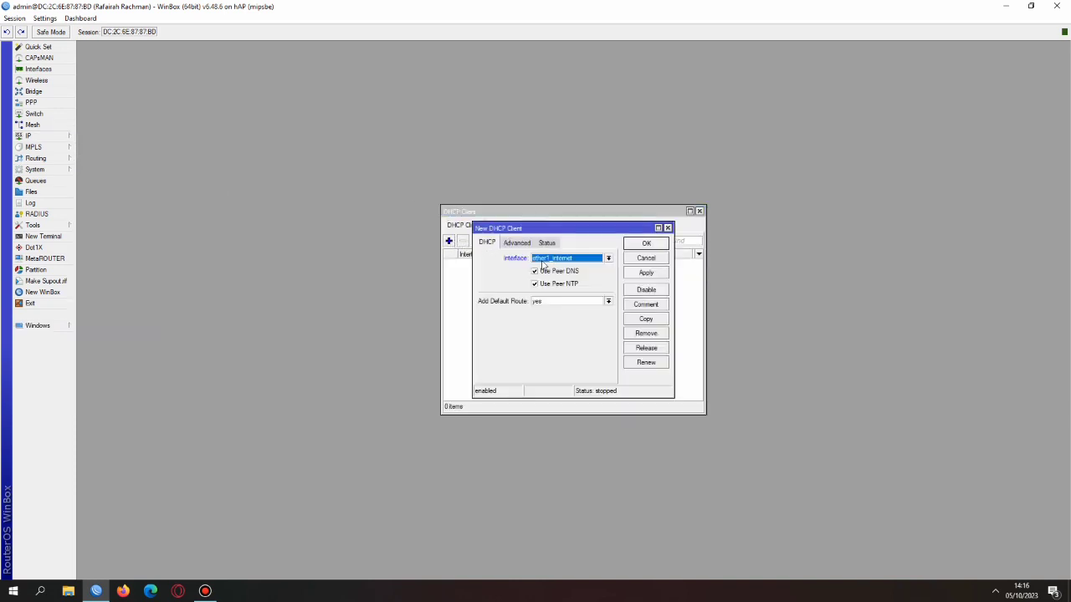
click(583, 261)
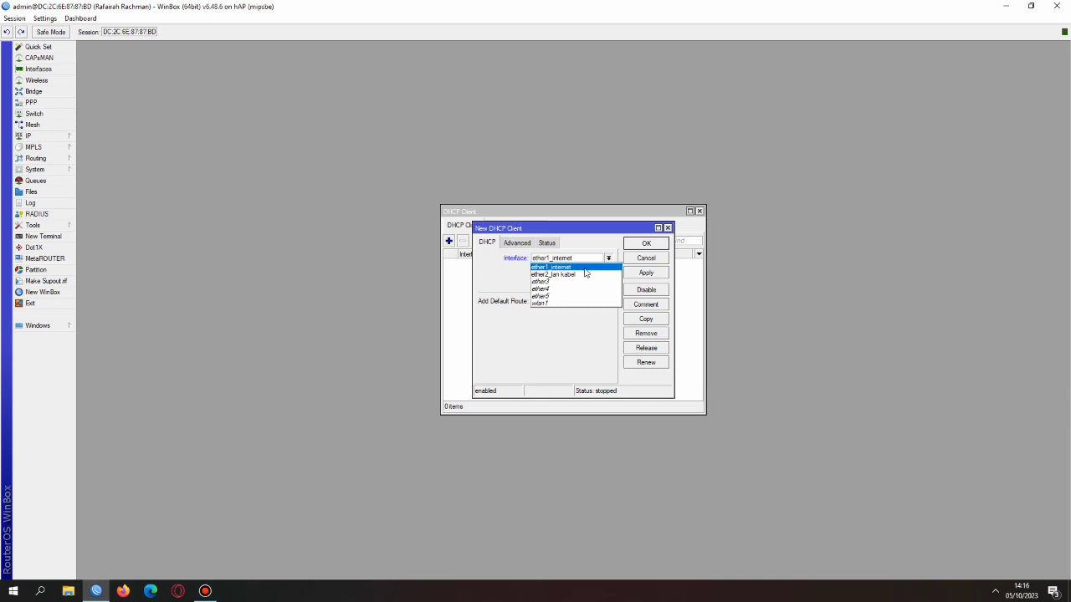
click(585, 267)
click(637, 273)
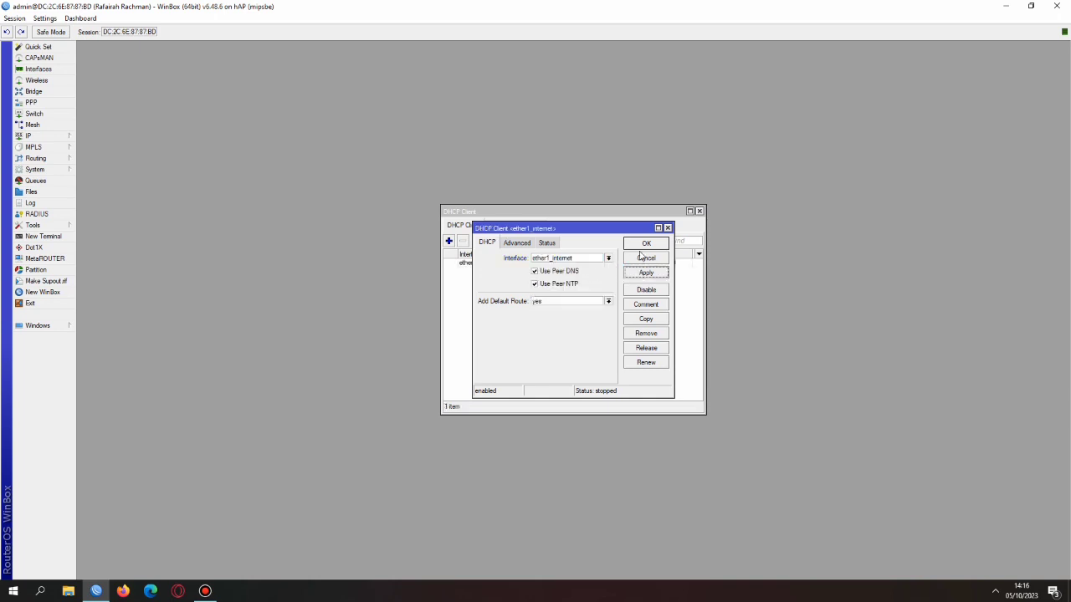
click(644, 244)
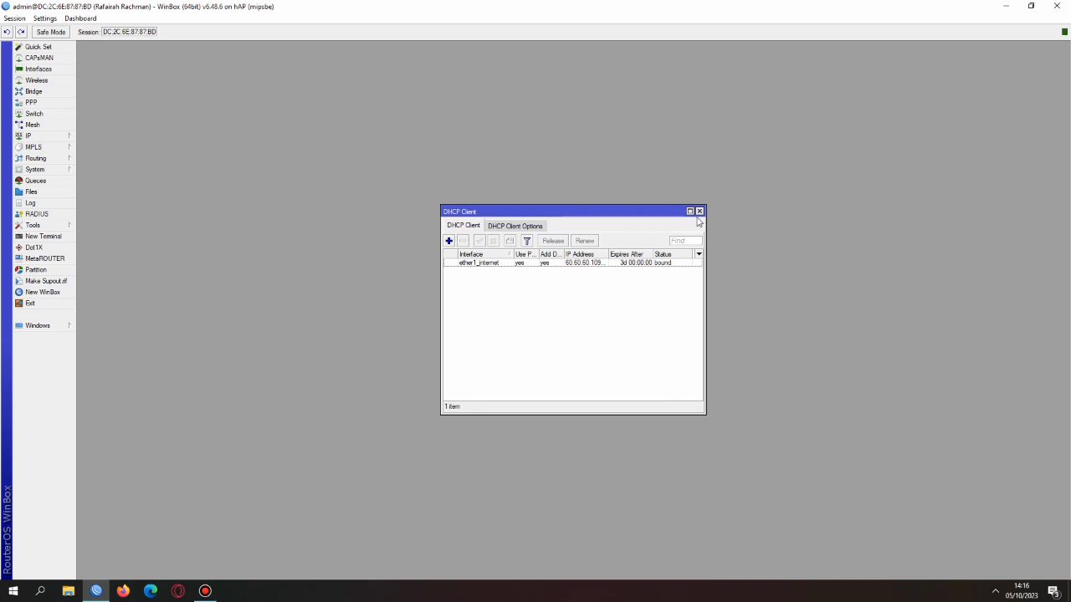
Add the IP address 192.168.30.1/25 on ether2_lan kabel
click(58, 135)
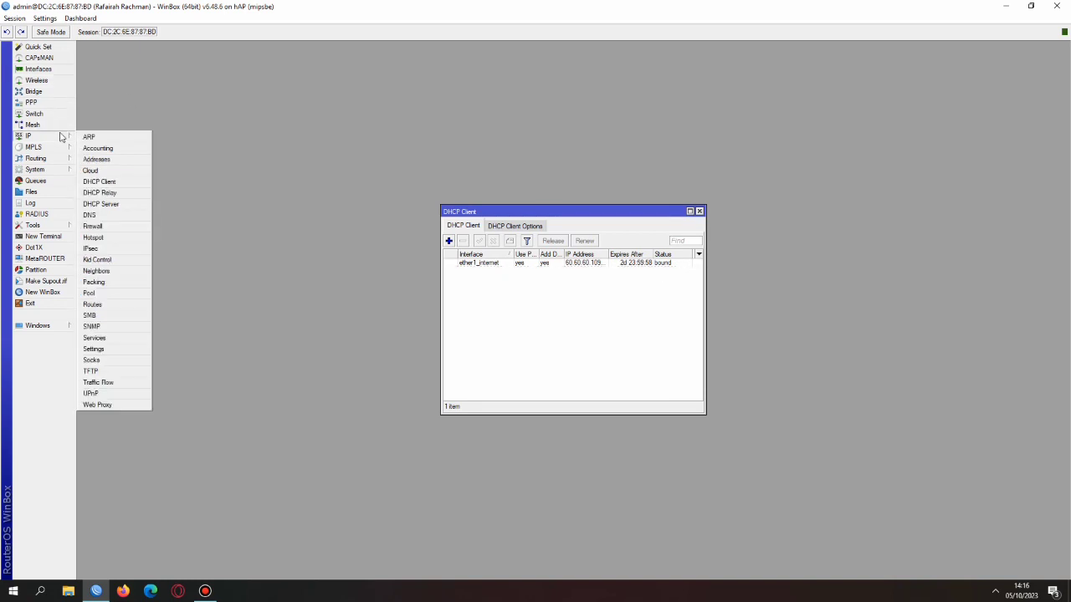
click(117, 160)
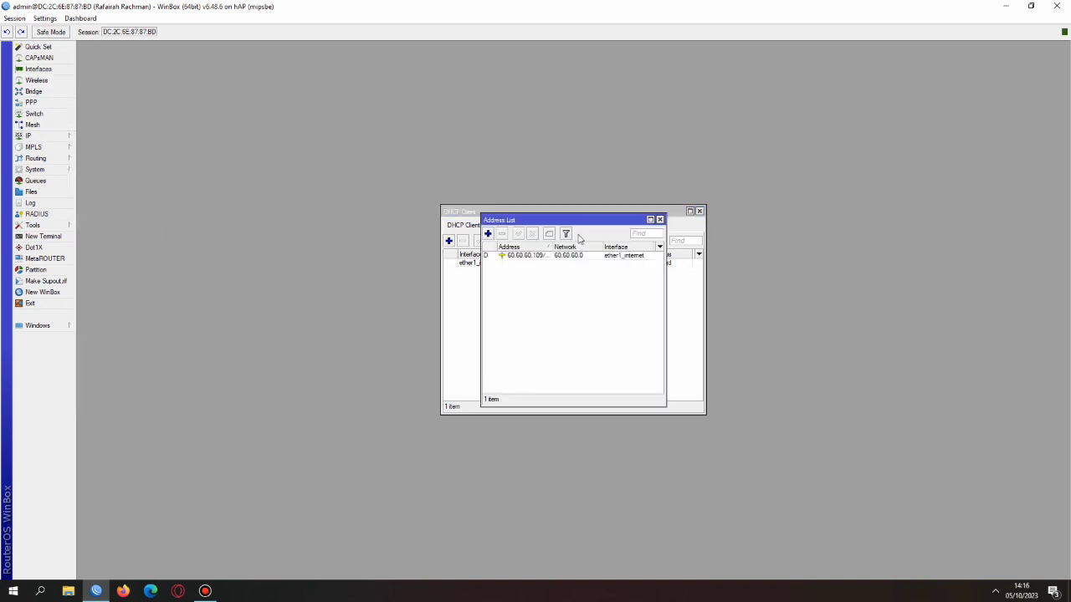
click(700, 210)
click(487, 233)
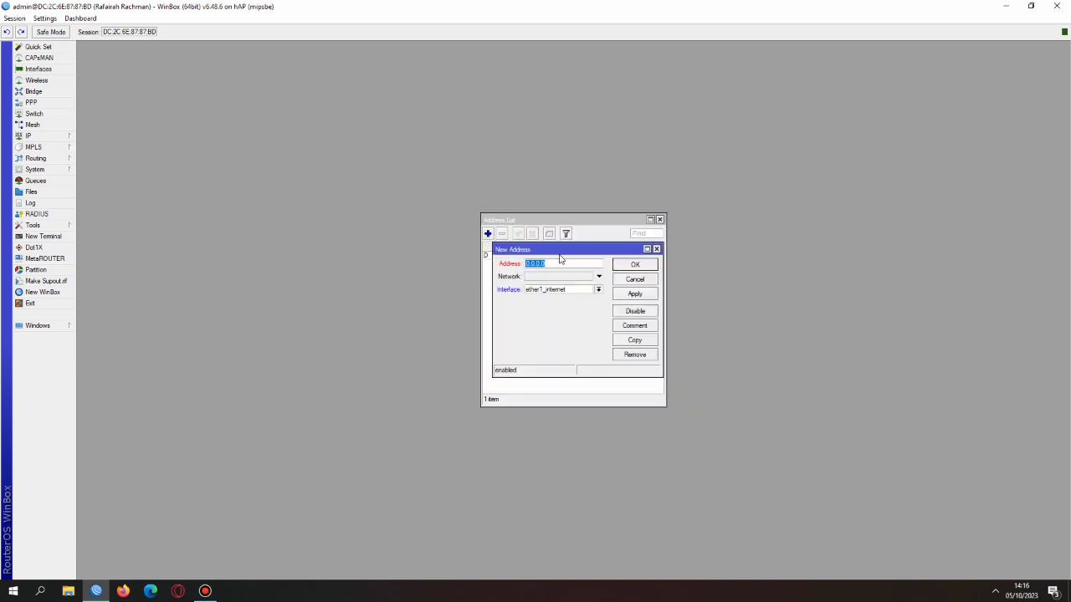
text(192.168.30.1/25)
click(588, 292)
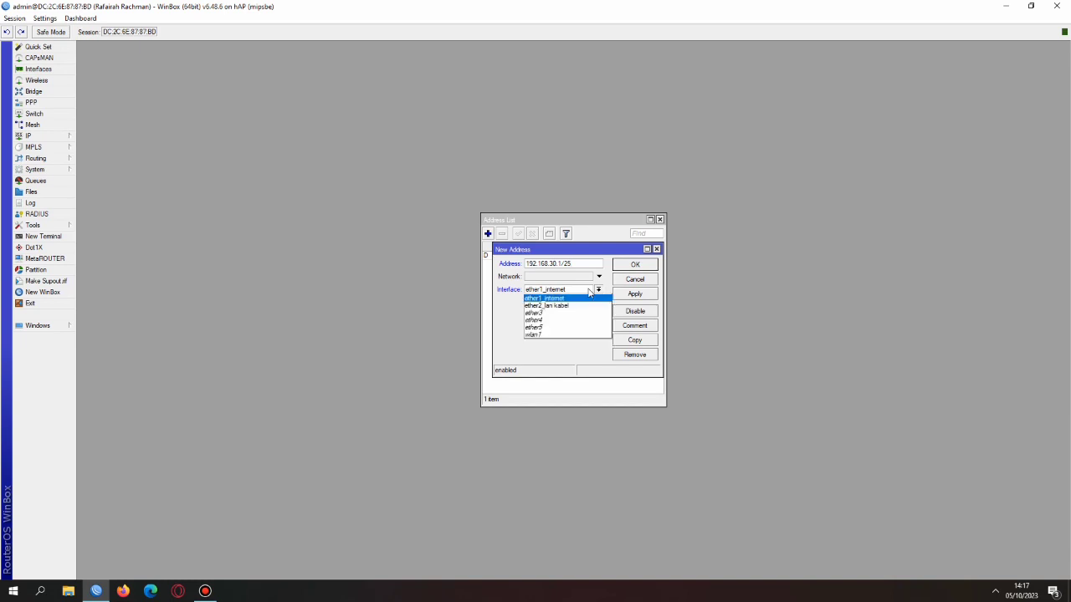
click(567, 306)
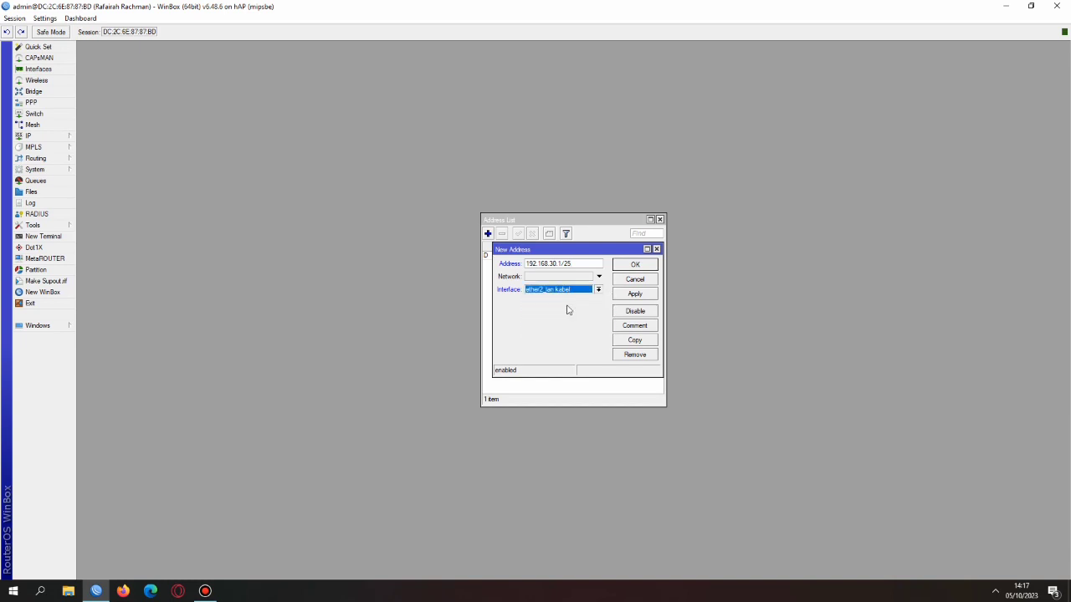
click(633, 295)
click(634, 265)
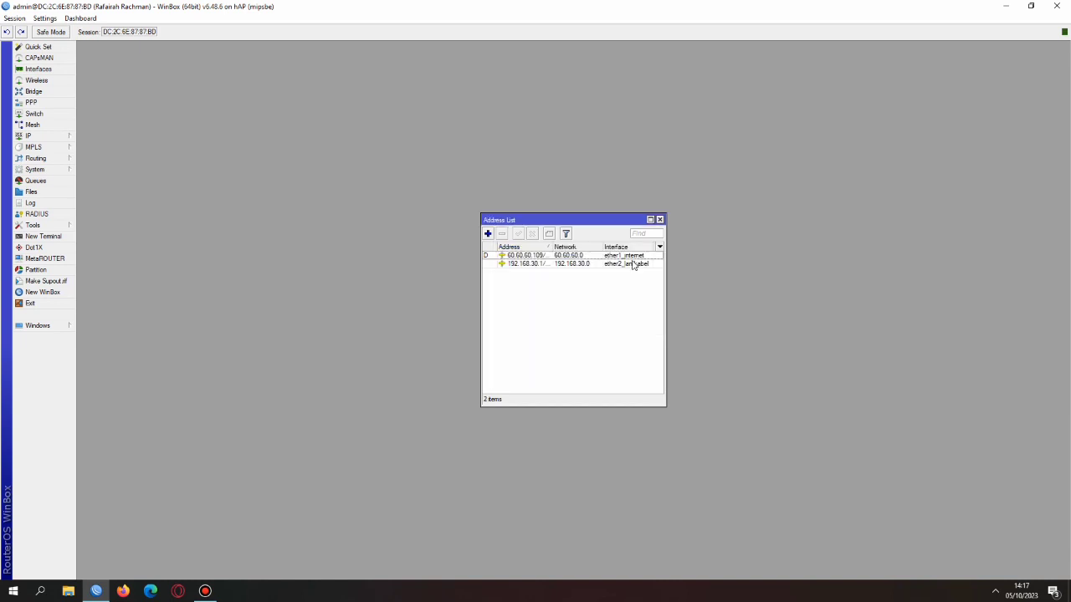
Add the IP address 192.168.31.1/24 on wlan1 and close the Address List
click(488, 234)
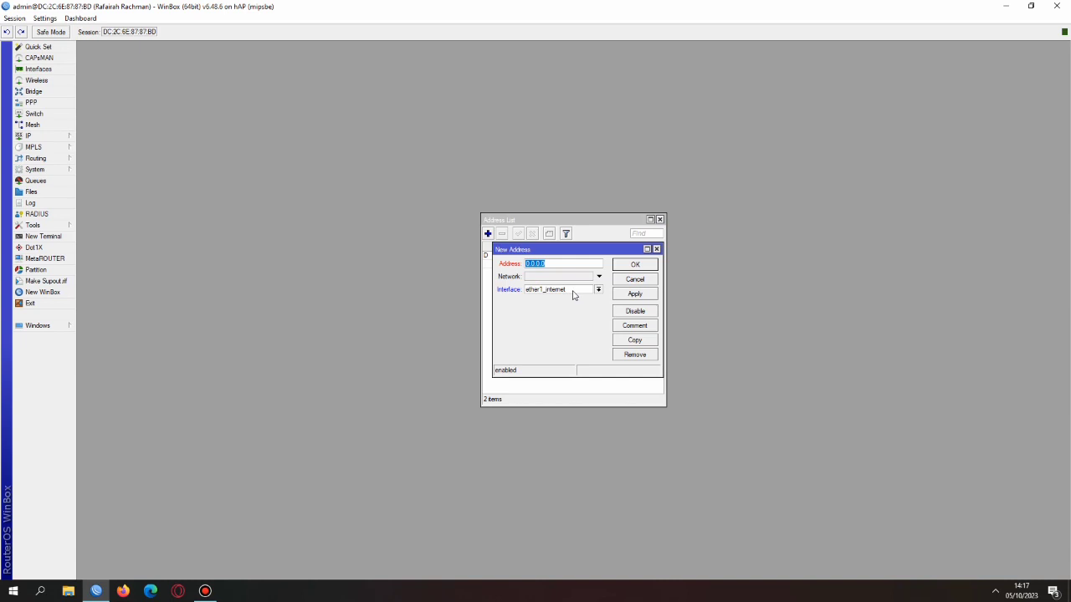
text(192.168.31.1/24)
click(554, 291)
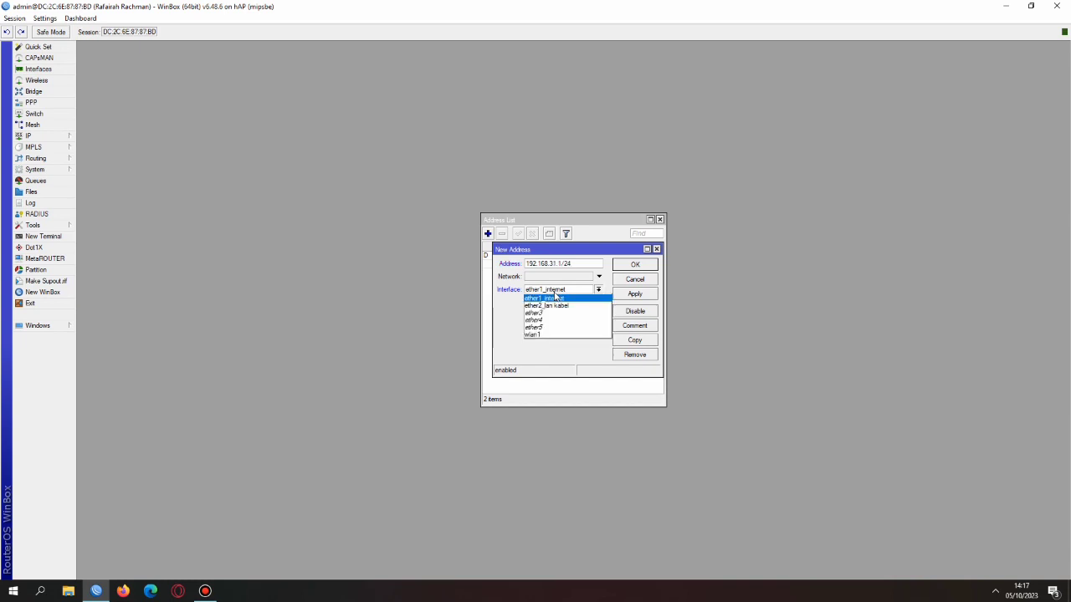
click(538, 333)
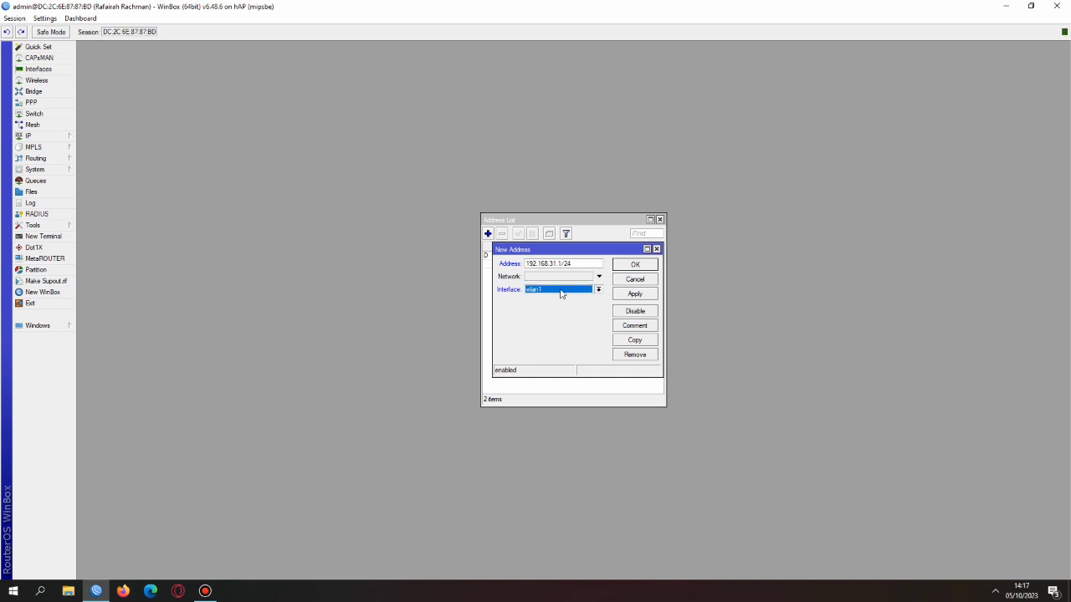
click(633, 296)
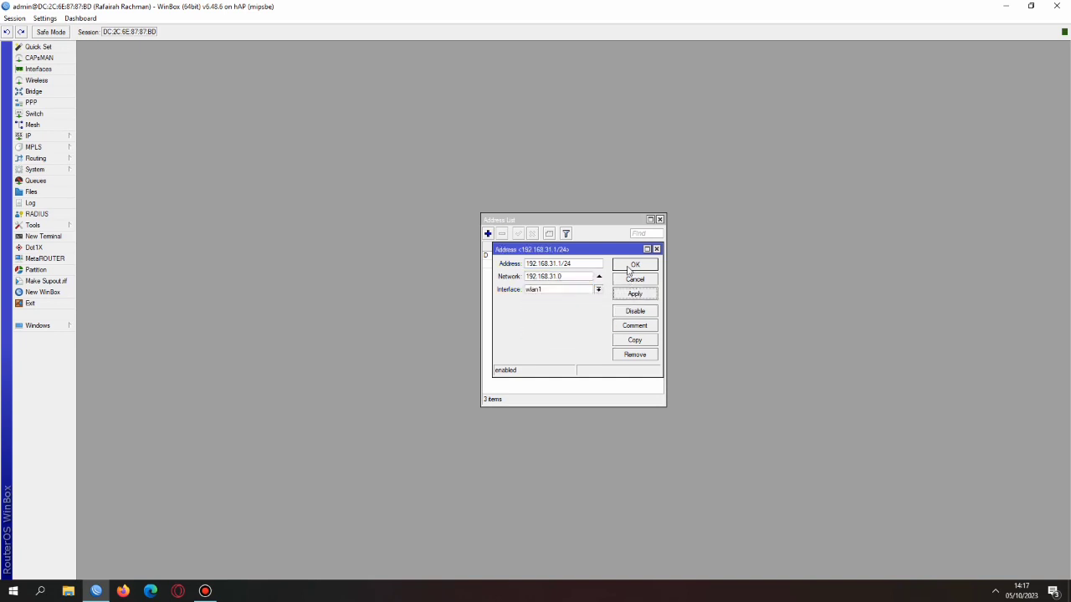
click(630, 265)
click(659, 219)
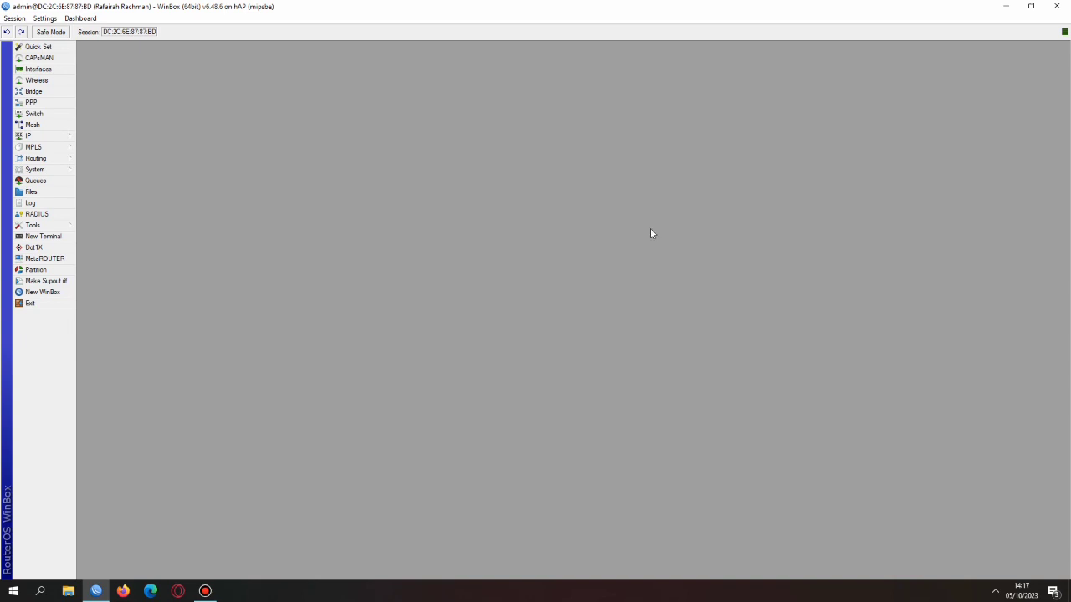
Create DHCP server dhcp1 on ether2_lan kabel with a shortened address range and 00:10:00 lease
mouse_move(47, 139)
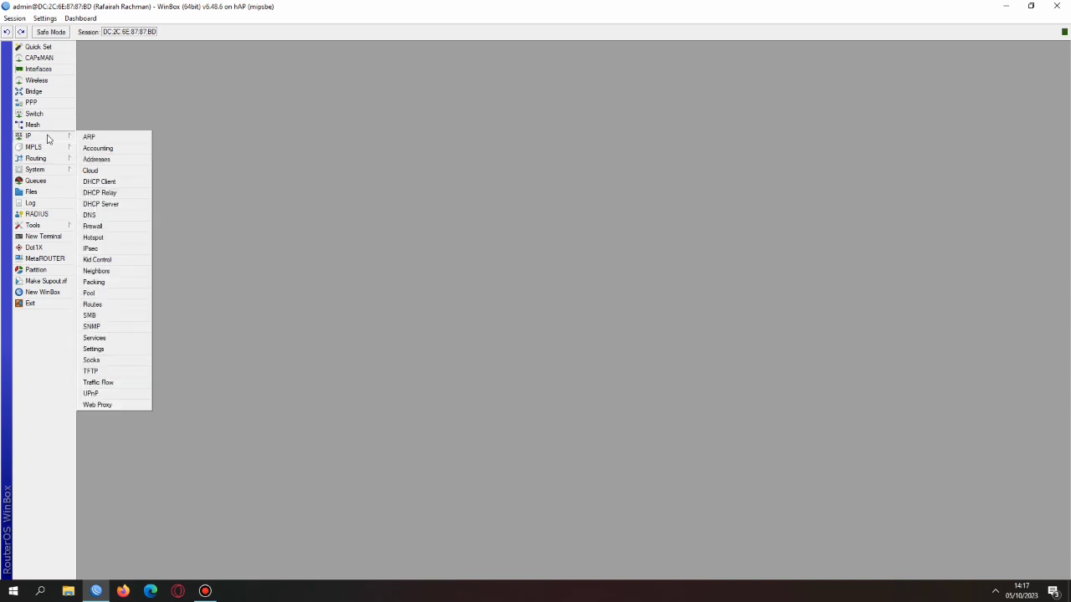
click(109, 204)
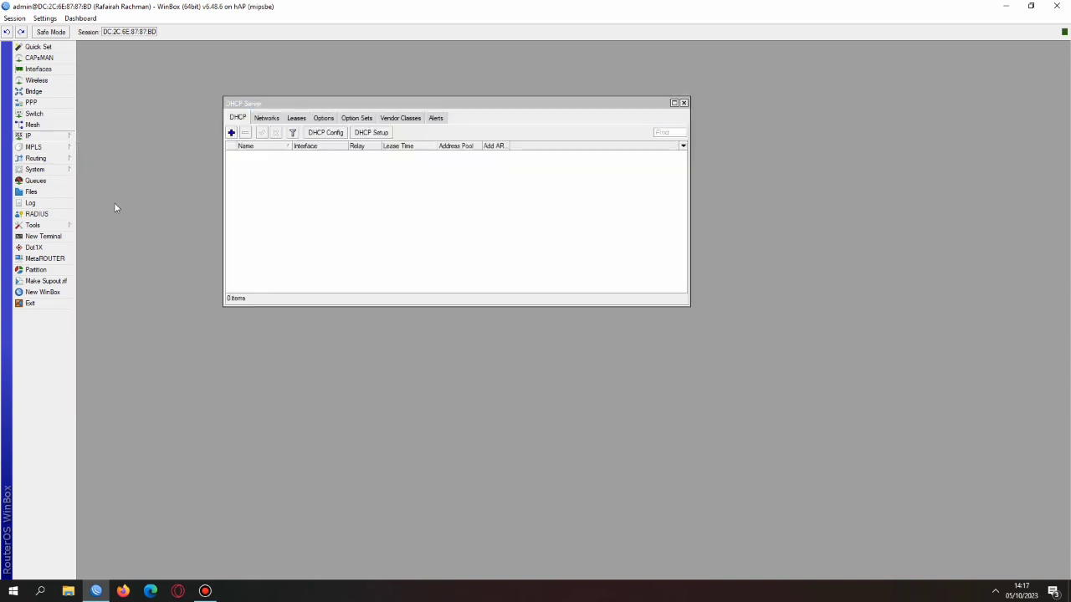
click(371, 133)
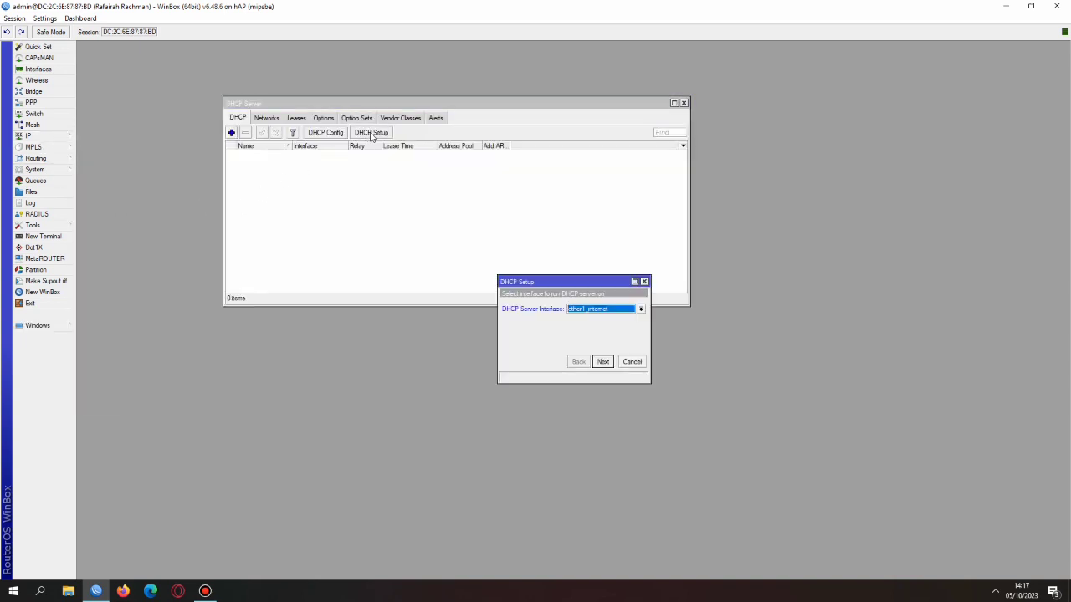
click(613, 325)
click(603, 361)
click(603, 361)
click(603, 361)
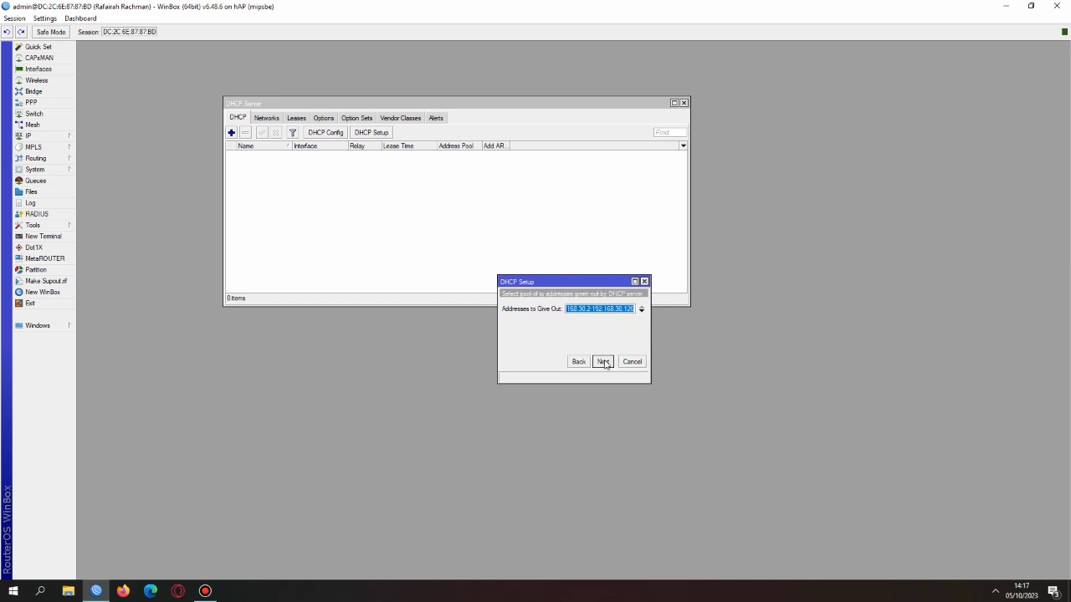
click(633, 309)
key(BackSpace)
key(BackSpace)
text(00)
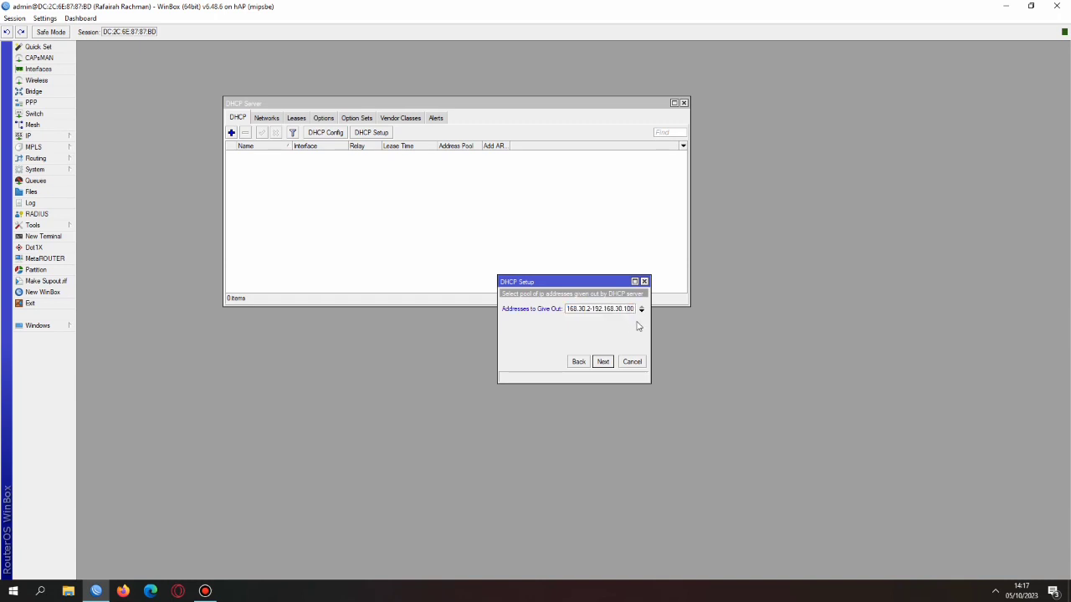
click(603, 361)
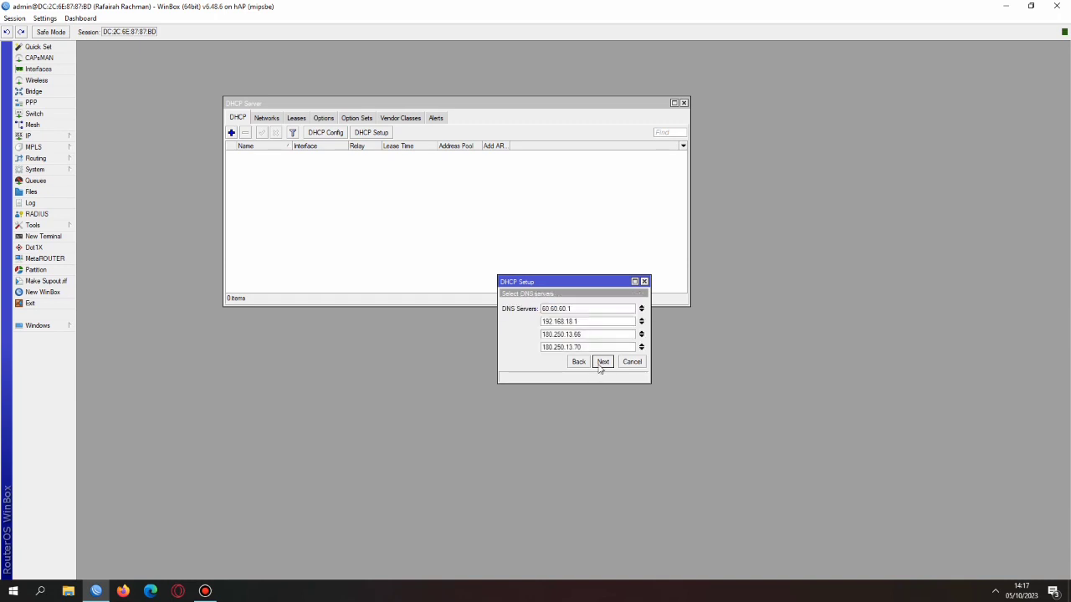
click(602, 363)
click(600, 366)
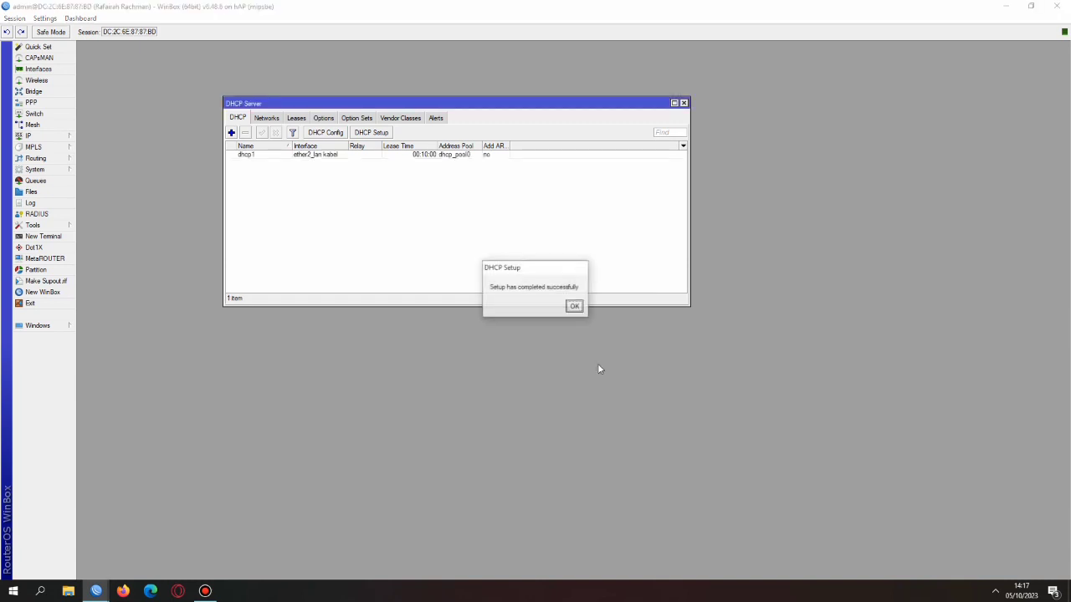
click(574, 306)
Create DHCP server dhcp2 on wlan1 with gateway 192.168.31.1 and default pool
click(380, 134)
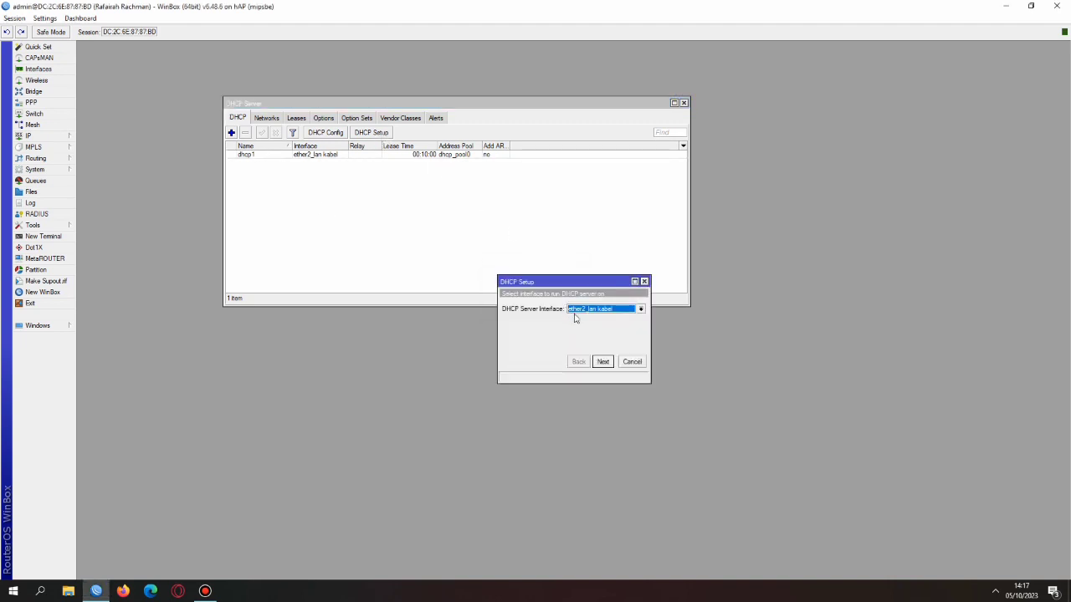
click(604, 310)
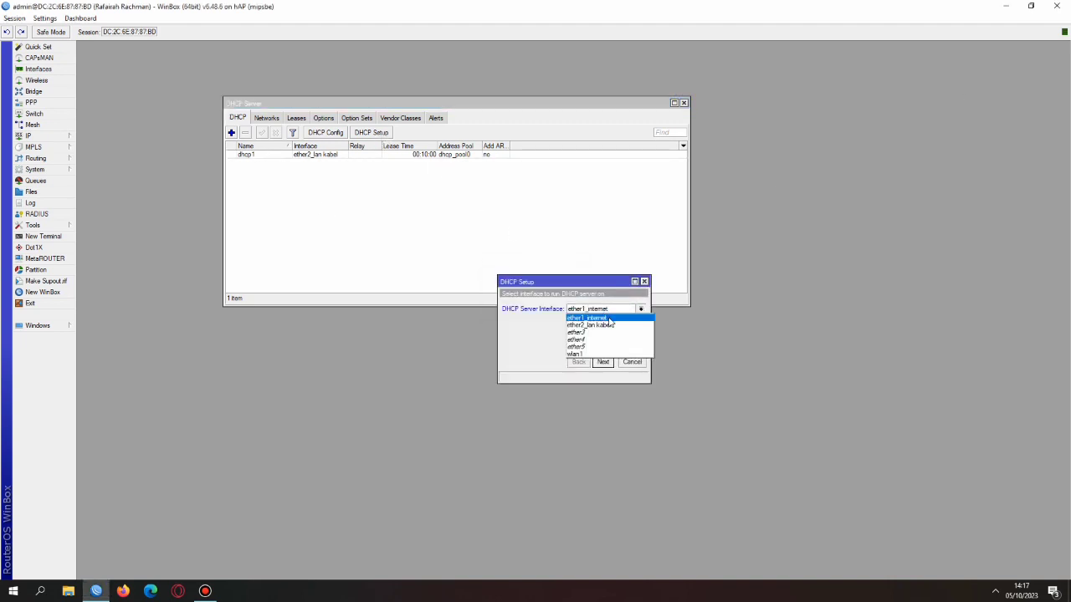
click(610, 355)
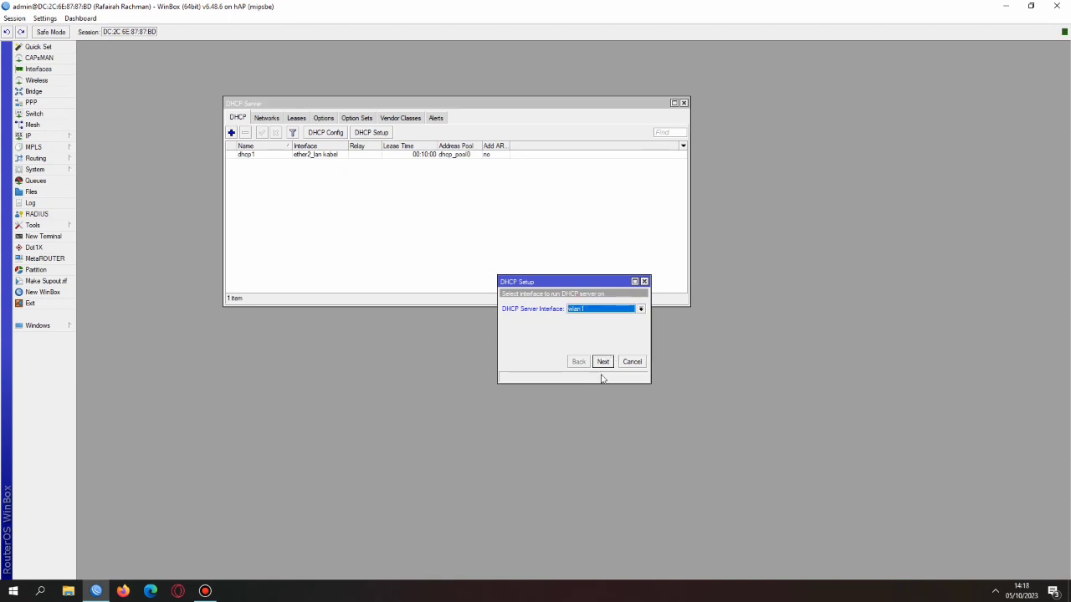
click(602, 362)
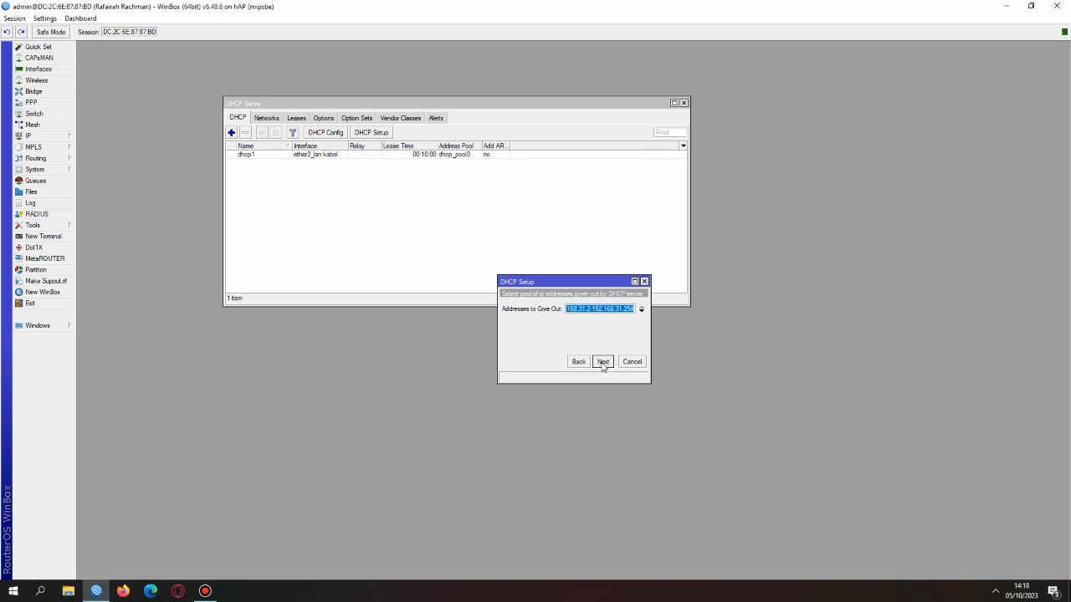
click(602, 361)
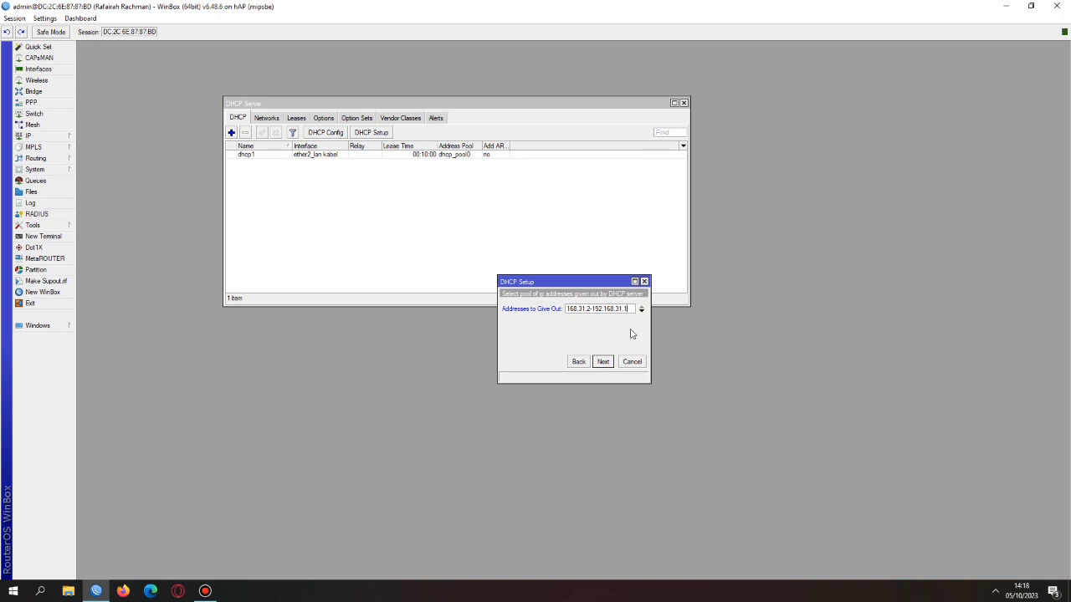
click(603, 362)
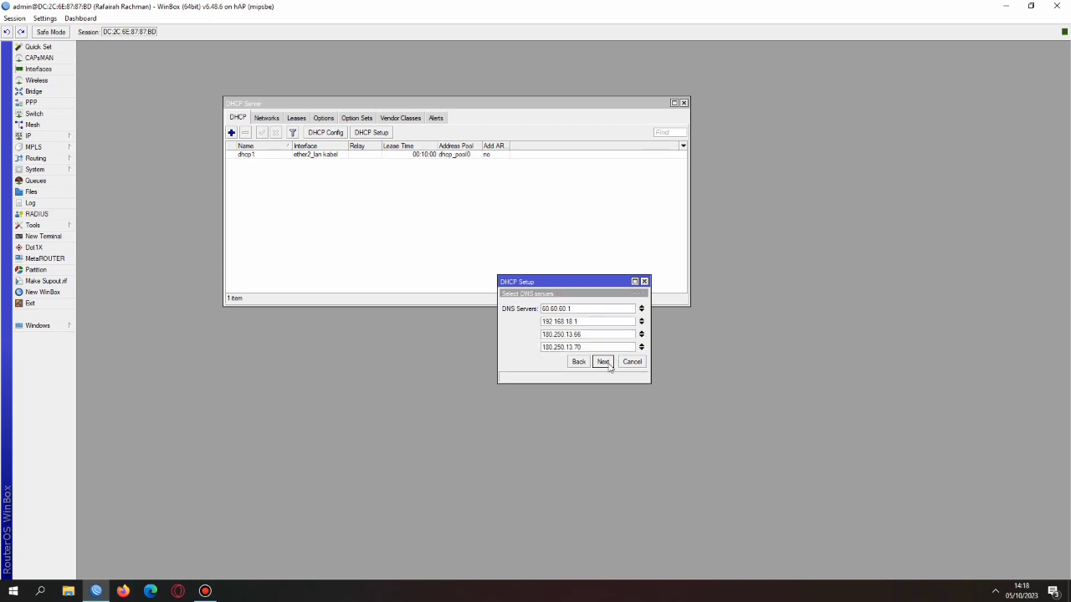
click(604, 362)
click(604, 362)
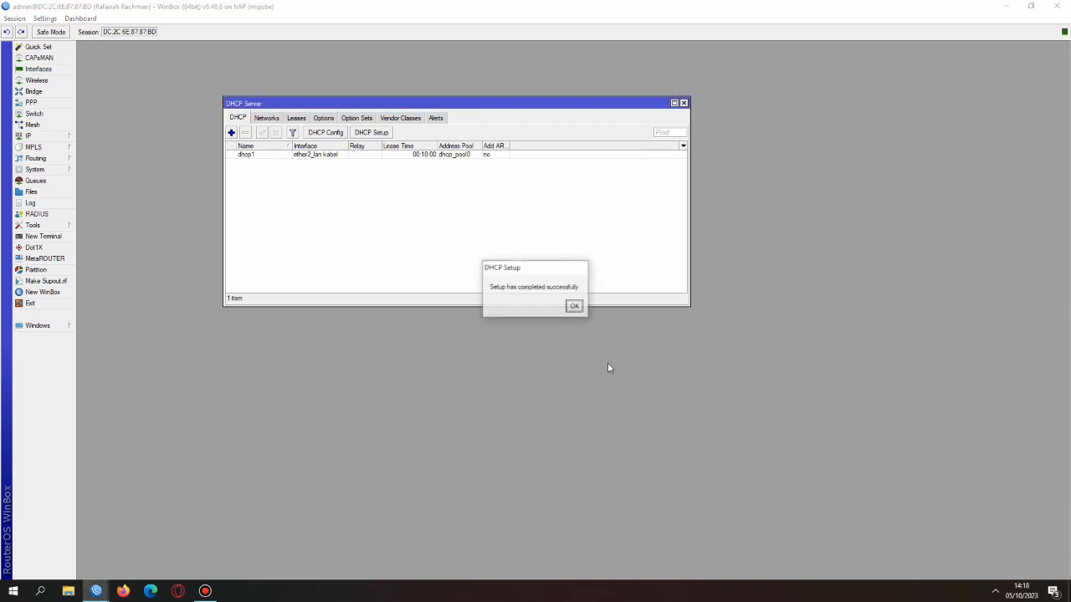
click(576, 306)
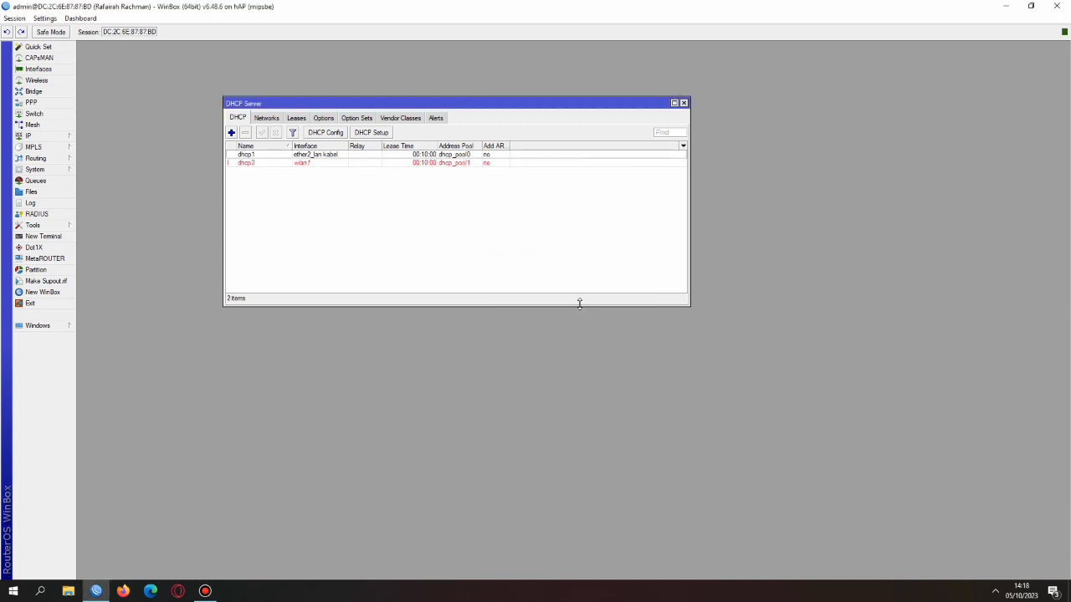
Allow remote DNS requests on the router, then bring up the empty firewall NAT list
click(50, 136)
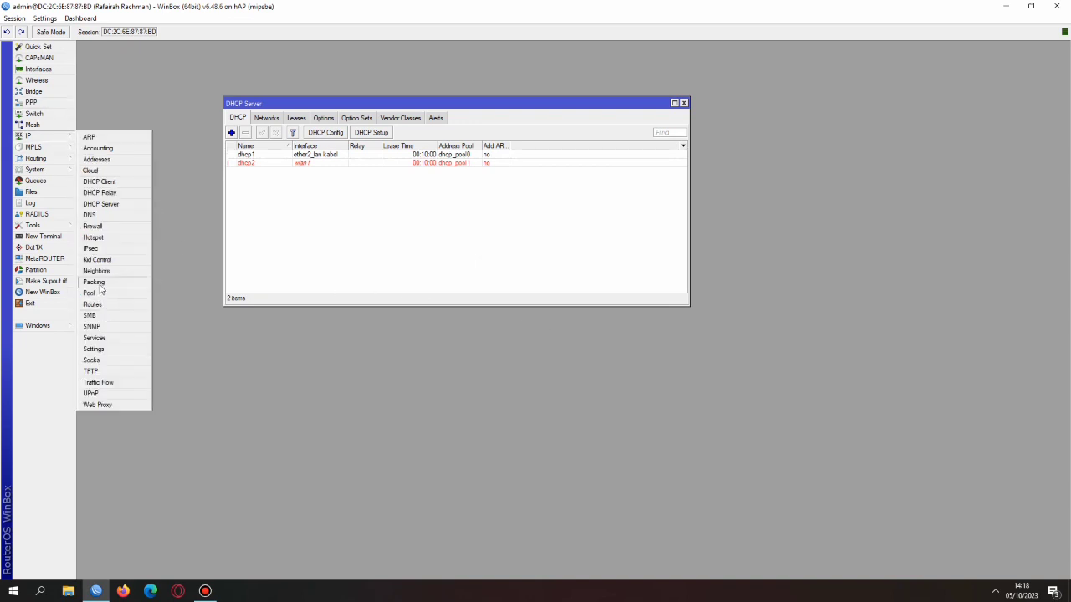
click(89, 215)
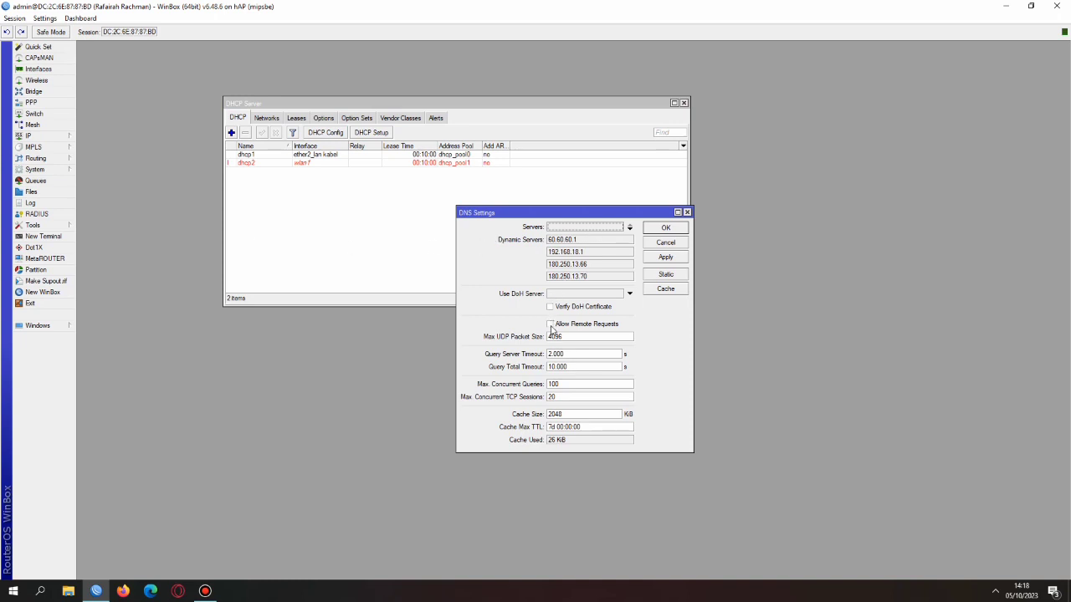
click(549, 324)
click(665, 257)
click(665, 228)
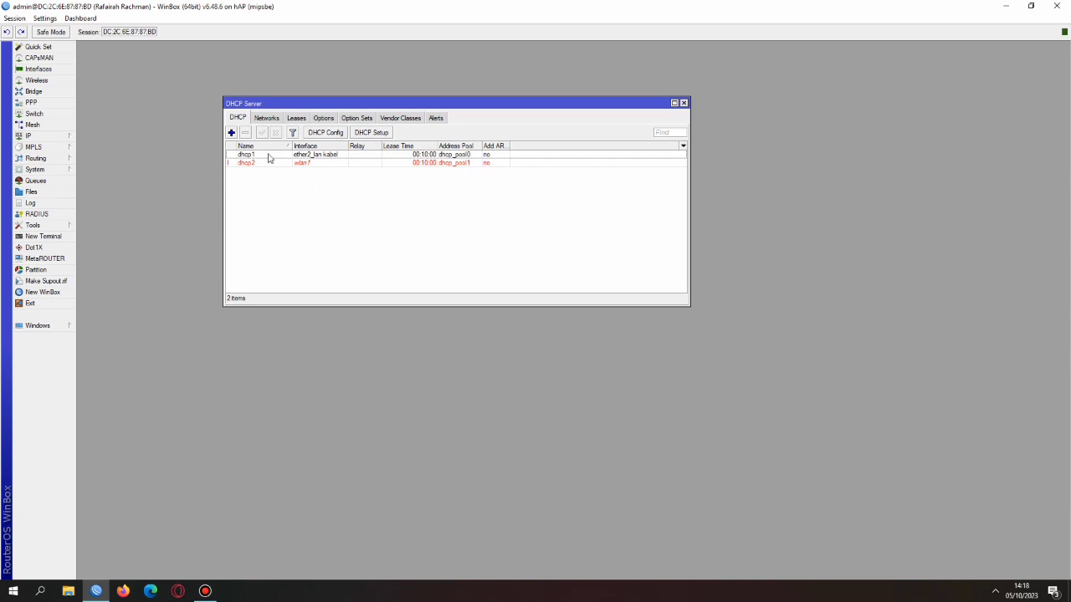
click(30, 137)
click(132, 227)
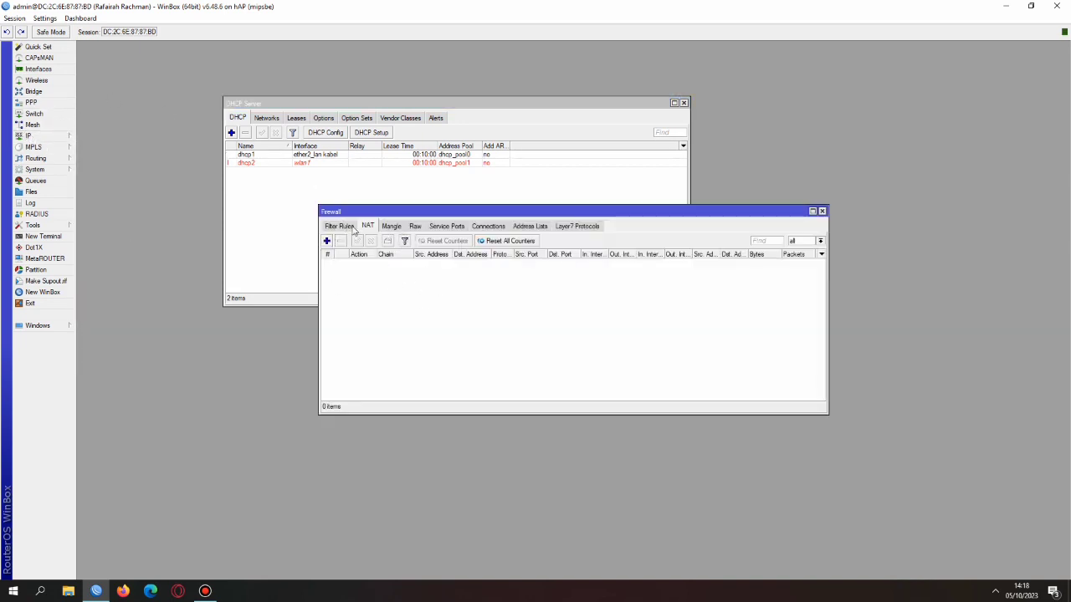
Add a srcnat masquerade NAT rule out ether1_internet and close the Firewall window
click(326, 241)
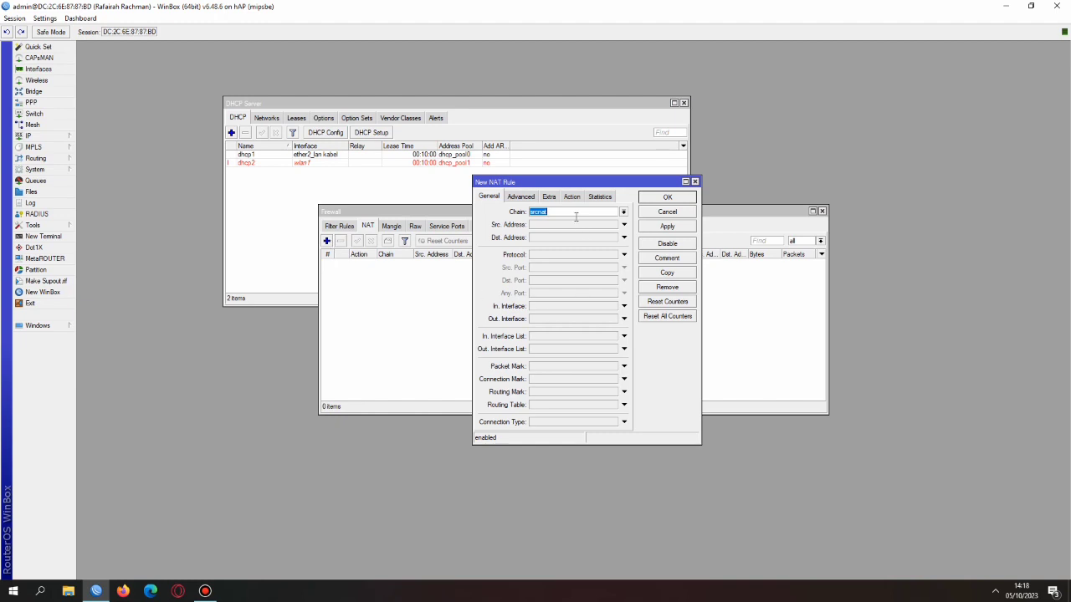
click(561, 321)
click(571, 198)
click(560, 214)
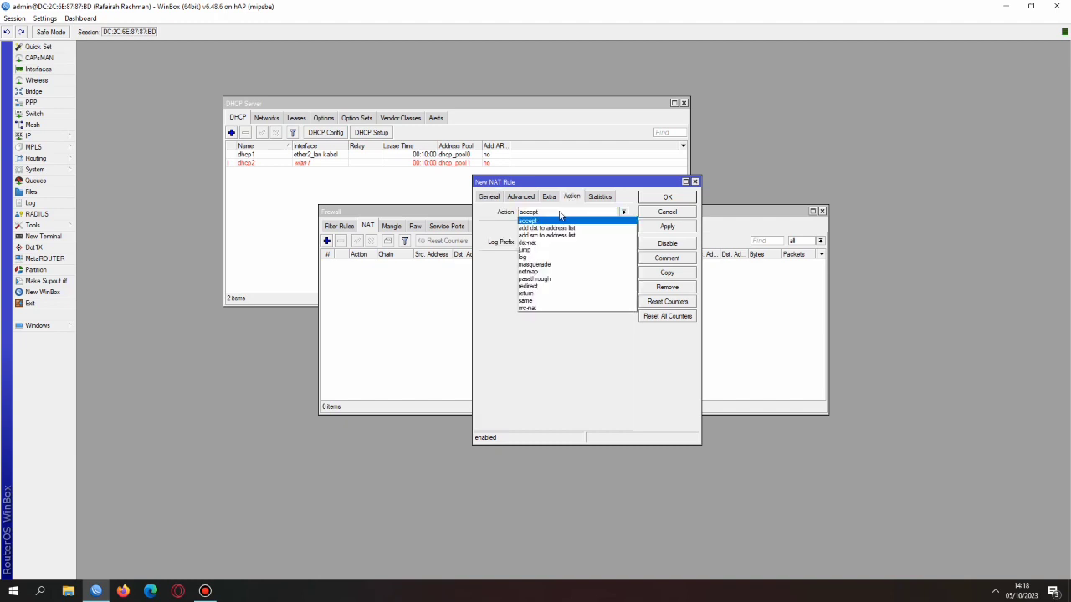
click(560, 264)
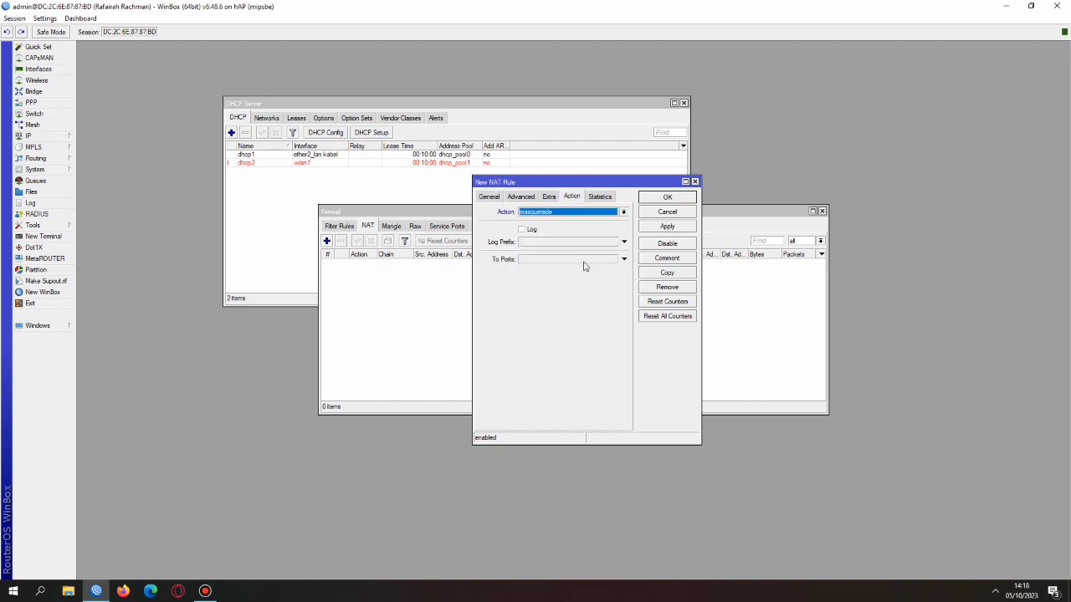
click(667, 226)
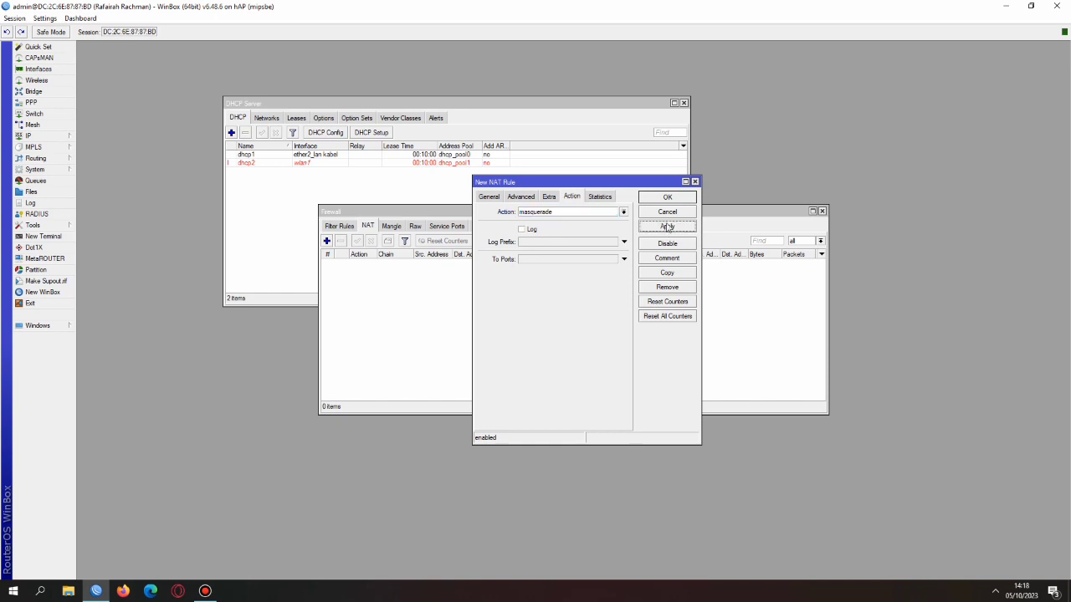
click(667, 198)
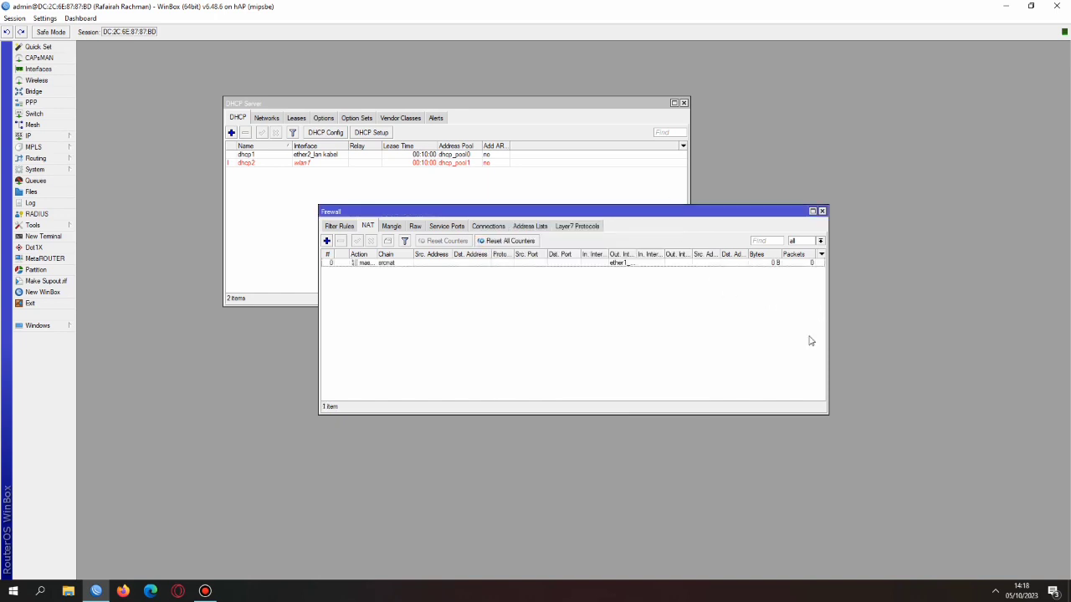
click(822, 212)
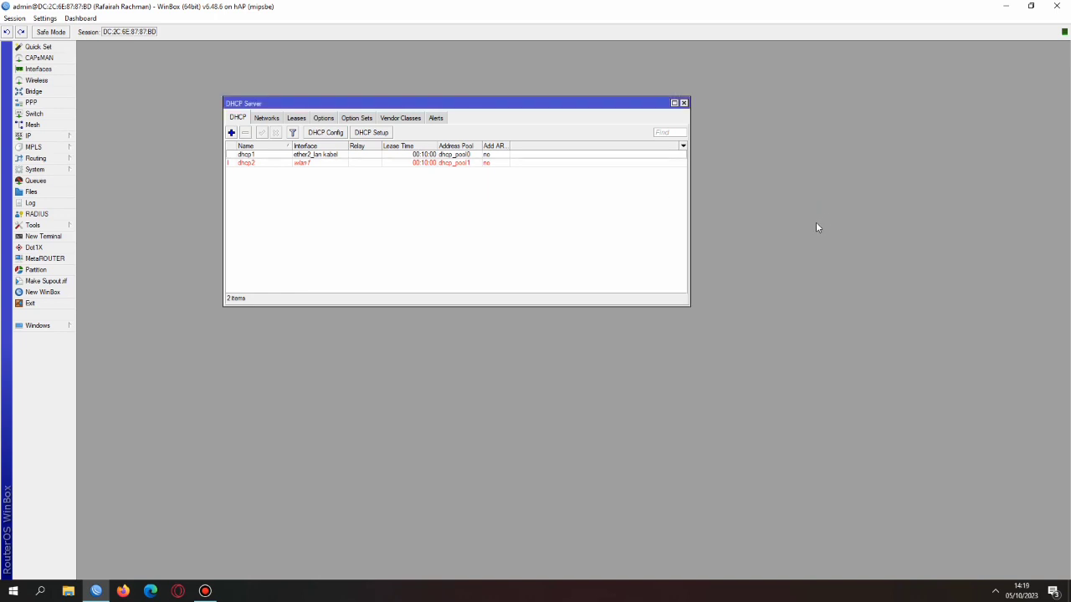
Enable the SNTP client with a pool.ntp.org server, then close the DHCP Server list
click(34, 169)
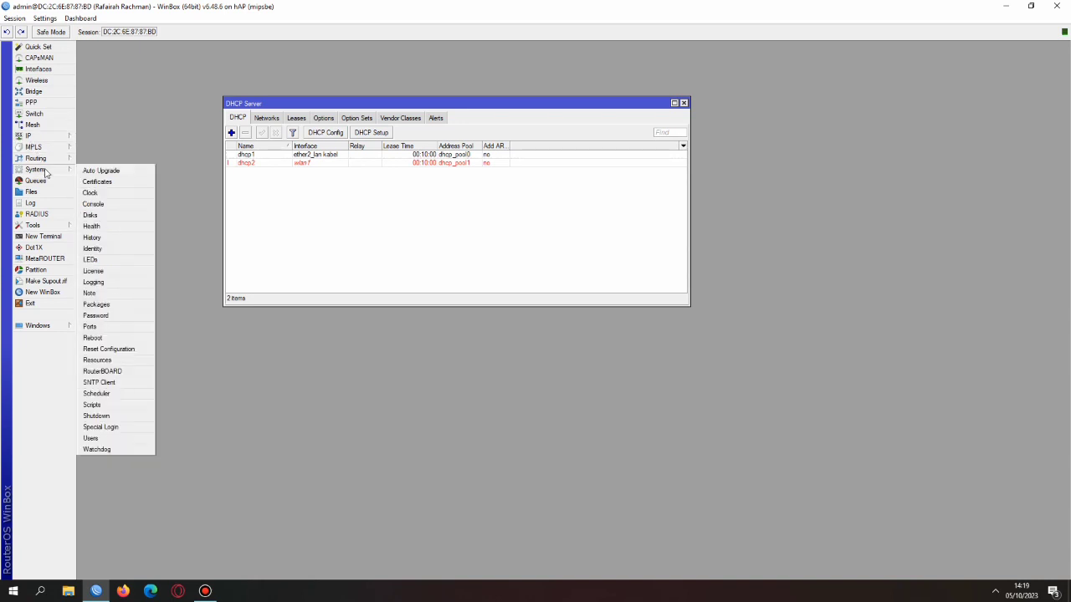
click(125, 382)
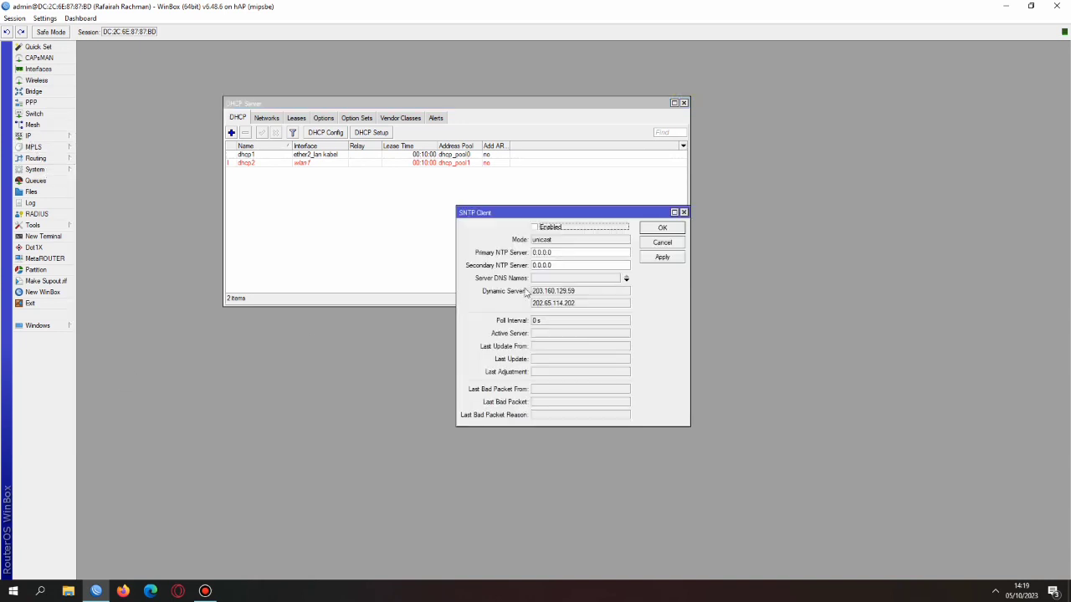
click(535, 228)
click(552, 281)
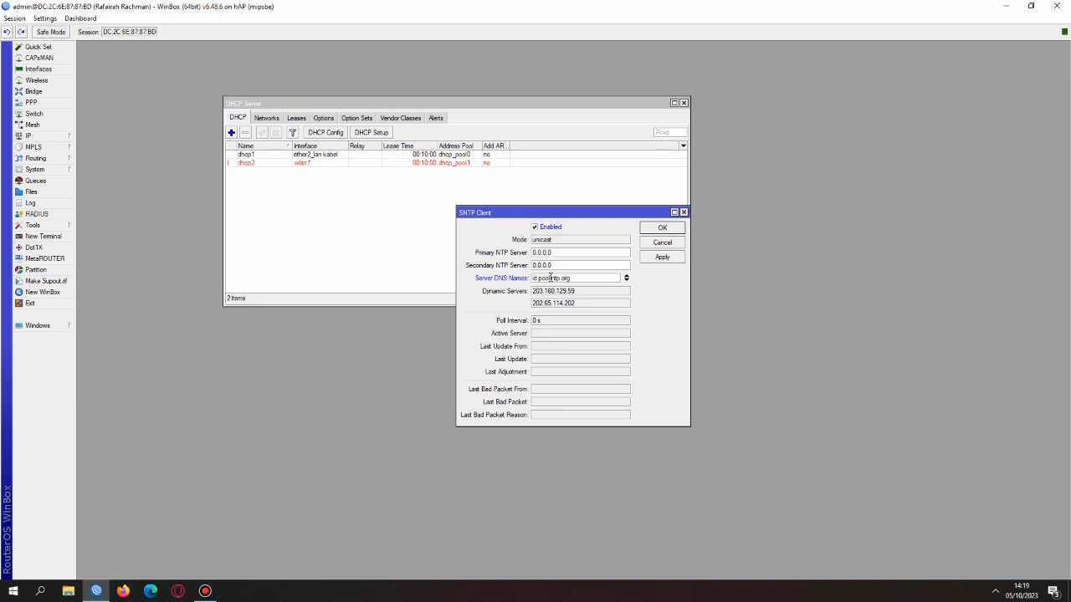
click(660, 260)
click(665, 227)
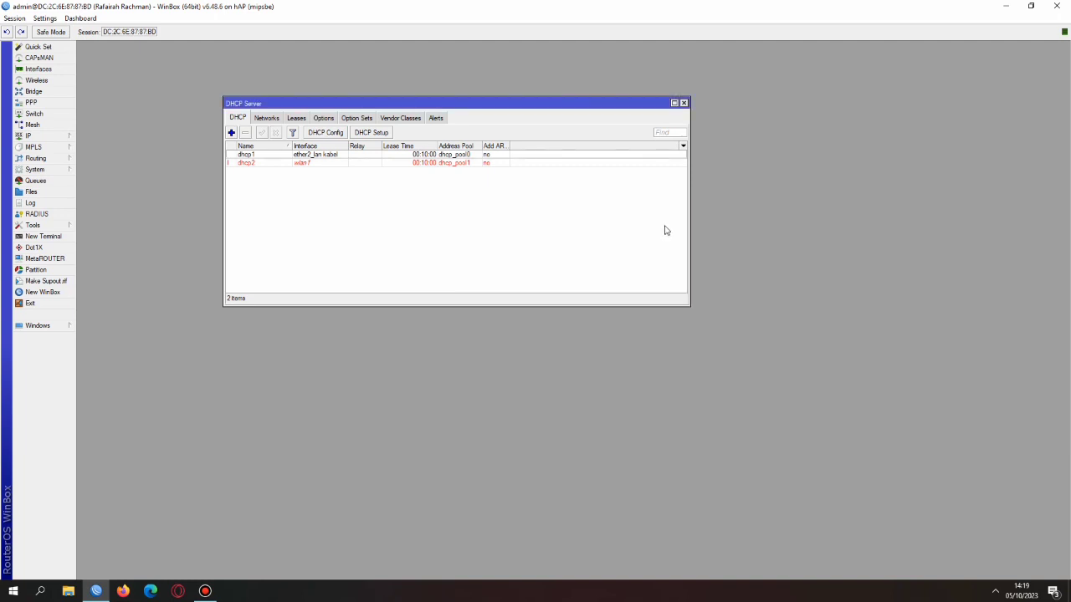
click(683, 103)
Create a new wireless security profile using dynamic keys with WPA PSK and WPA2 PSK authentication
click(37, 81)
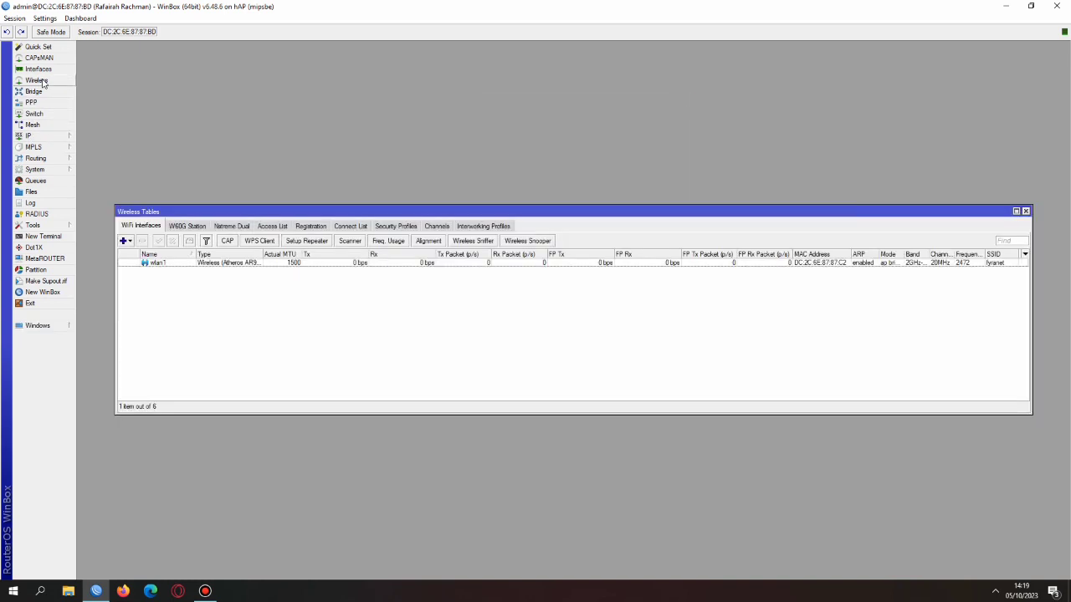
click(395, 226)
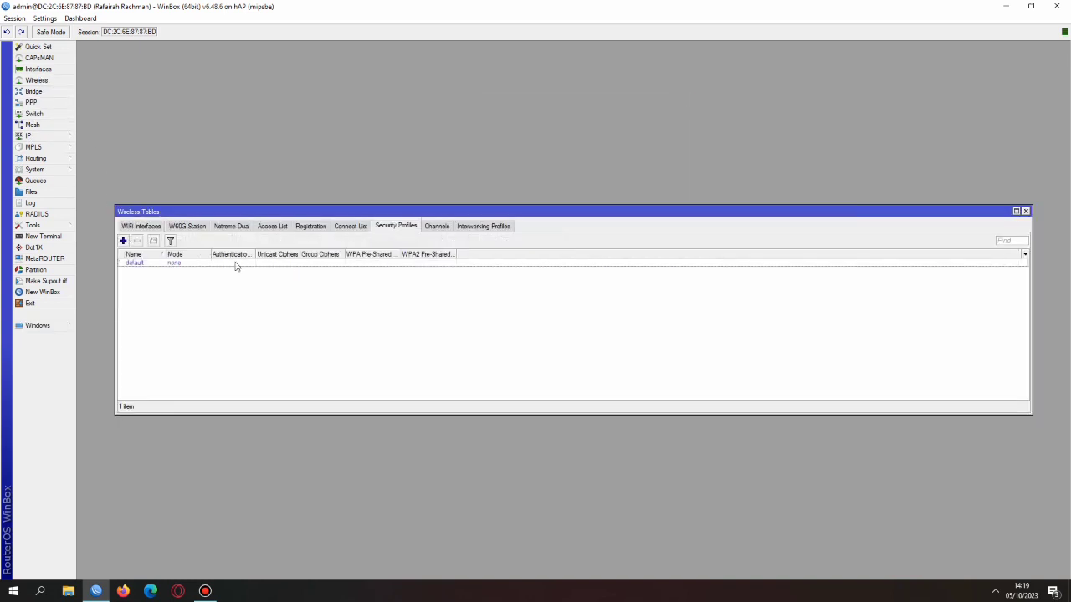
click(123, 241)
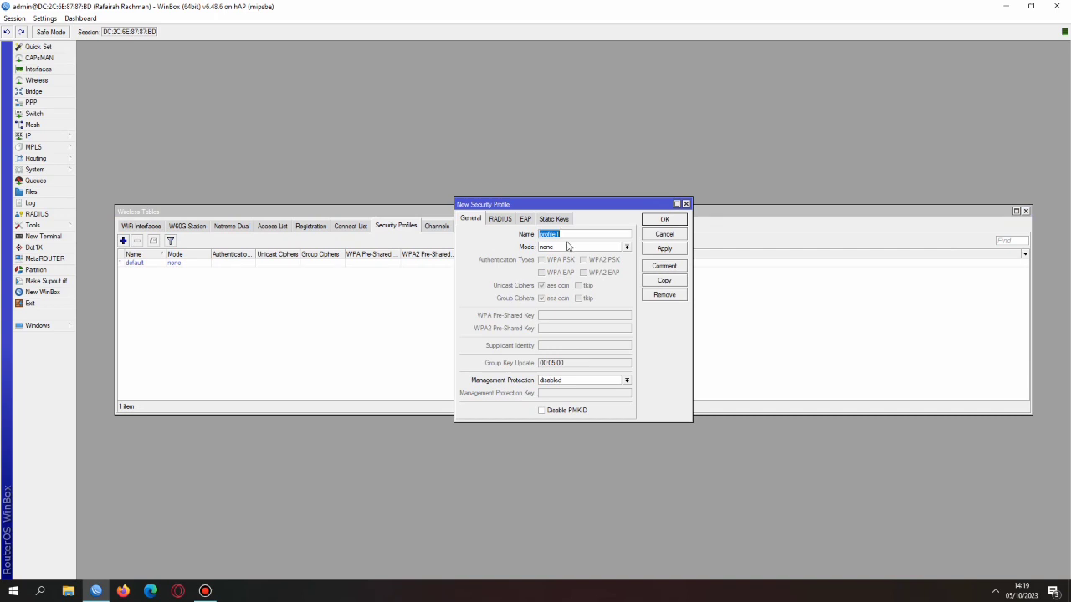
key(BackSpace)
click(567, 246)
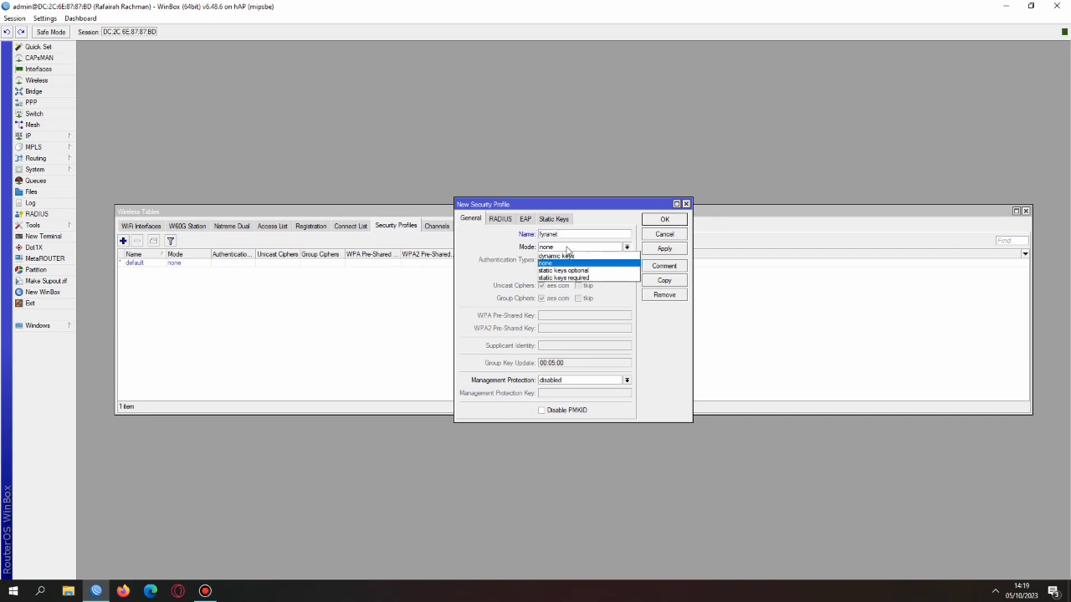
click(569, 257)
click(546, 260)
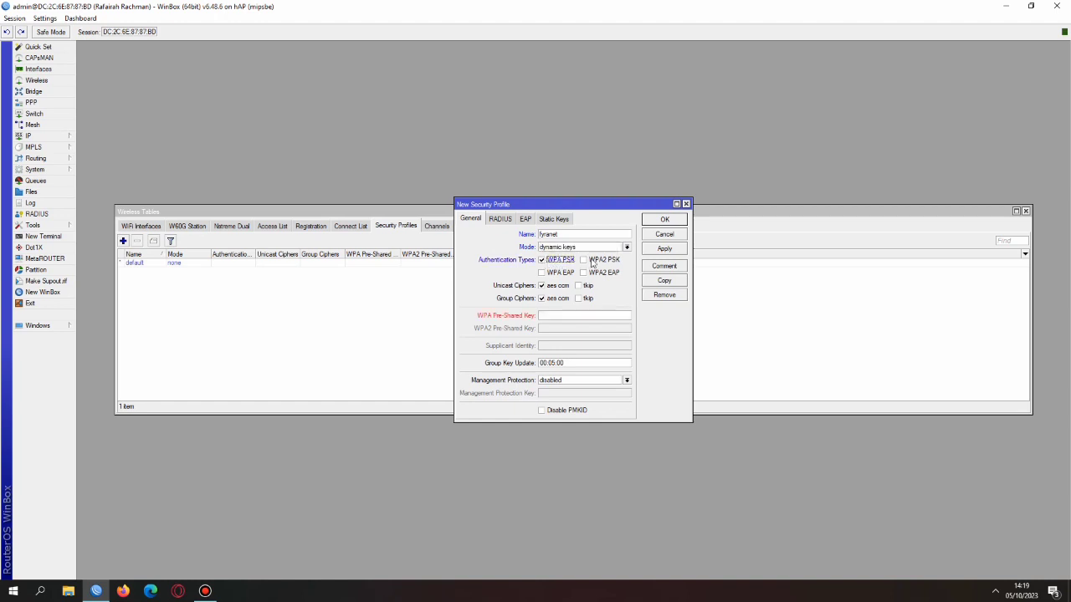
click(583, 261)
Enter the same pre-shared key for WPA and WPA2, then save the fyranet profile
click(584, 316)
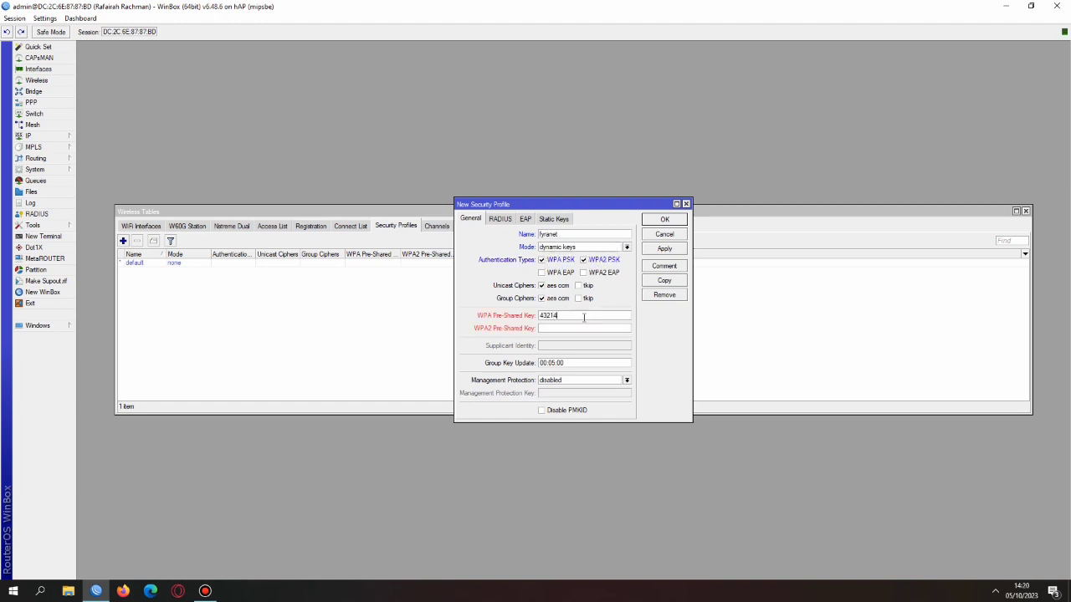
drag(542, 315, 598, 317)
key(ctrl+c)
click(590, 327)
key(ctrl+v)
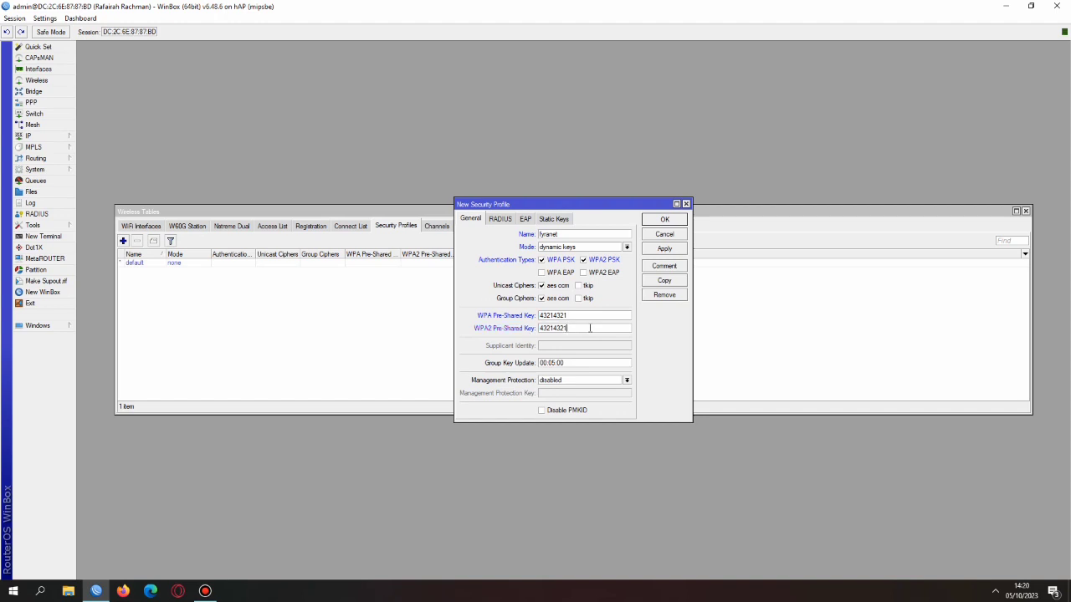
click(672, 248)
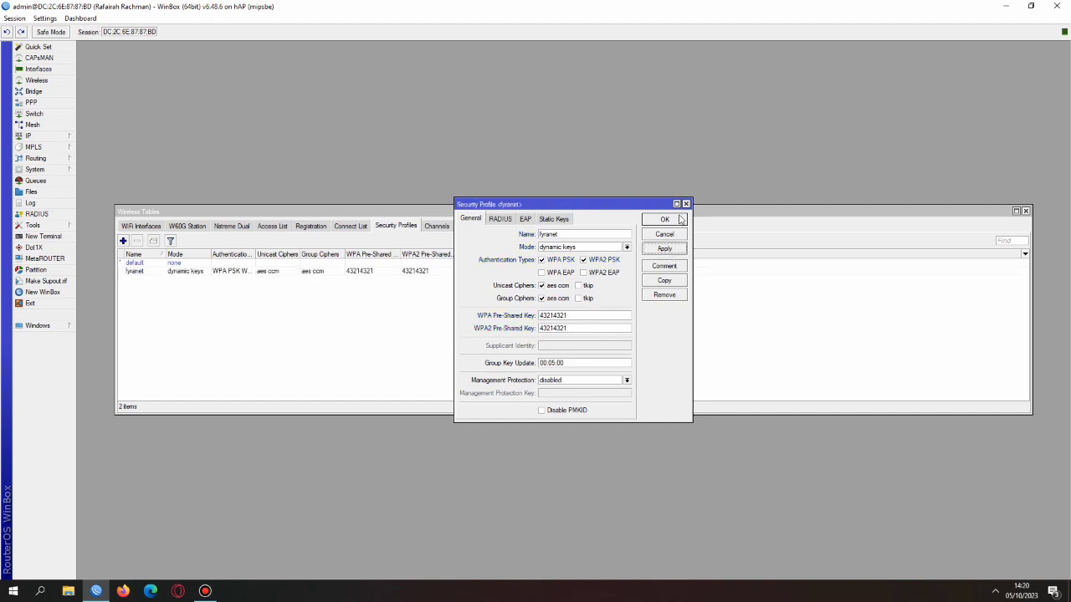
click(680, 219)
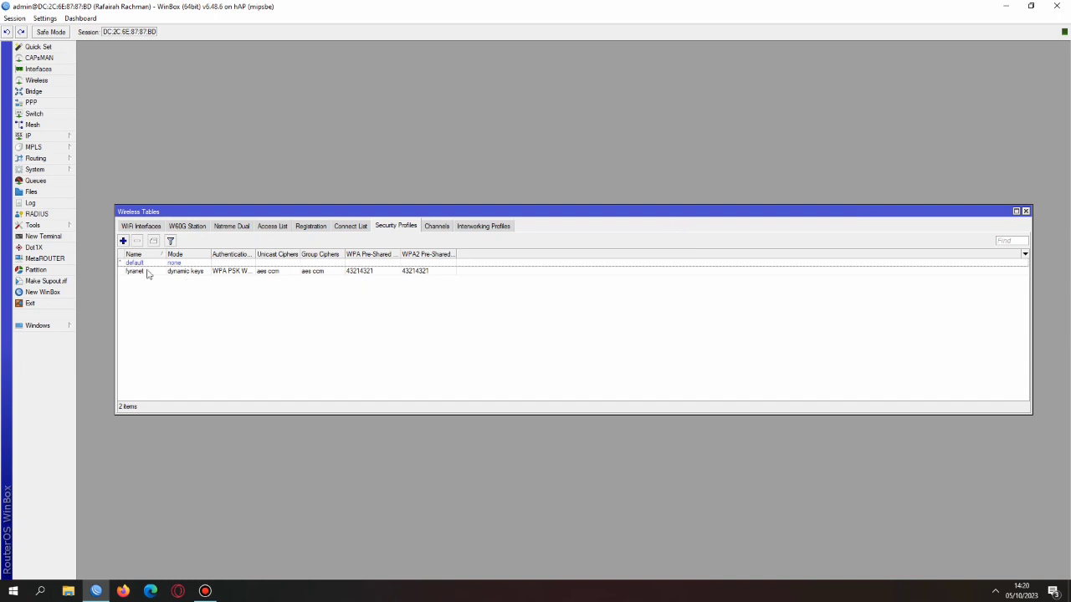
Assign the fyranet security profile to wlan1 and close the wireless settings
click(143, 227)
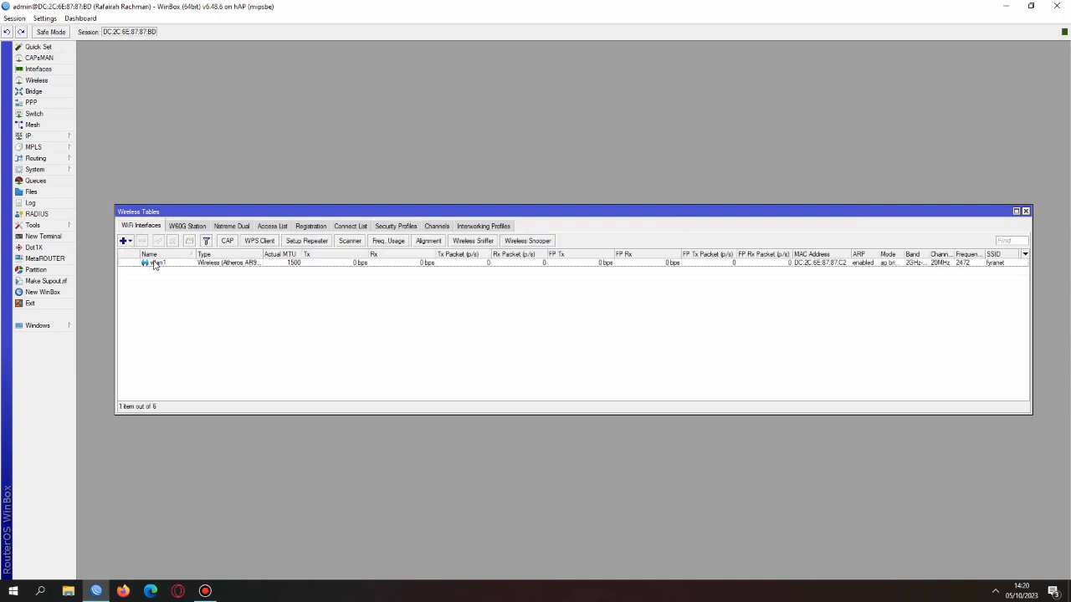
click(154, 265)
double_click(154, 264)
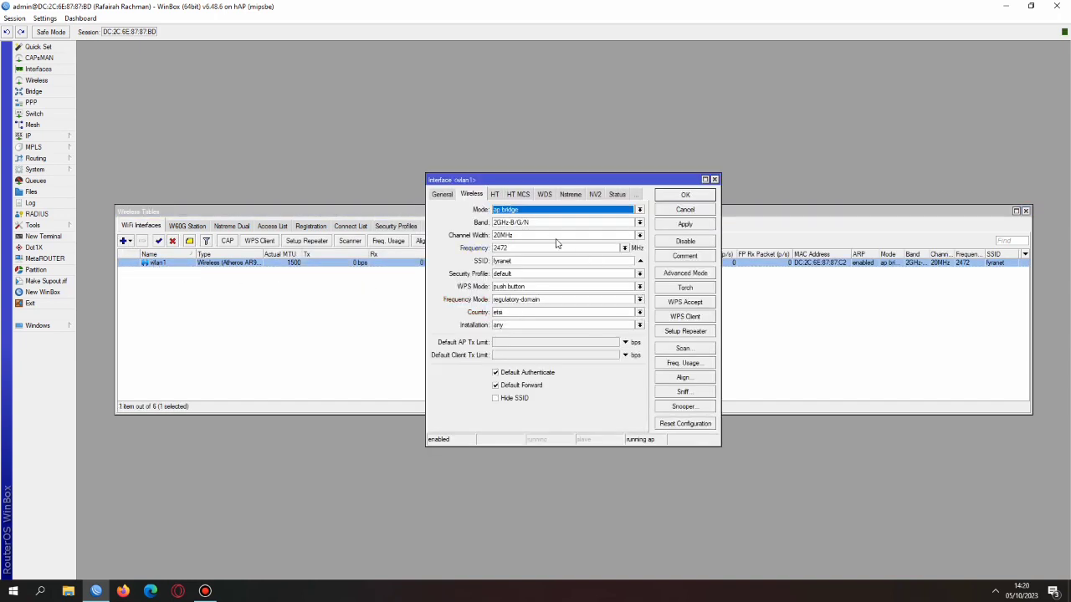
click(523, 277)
click(527, 291)
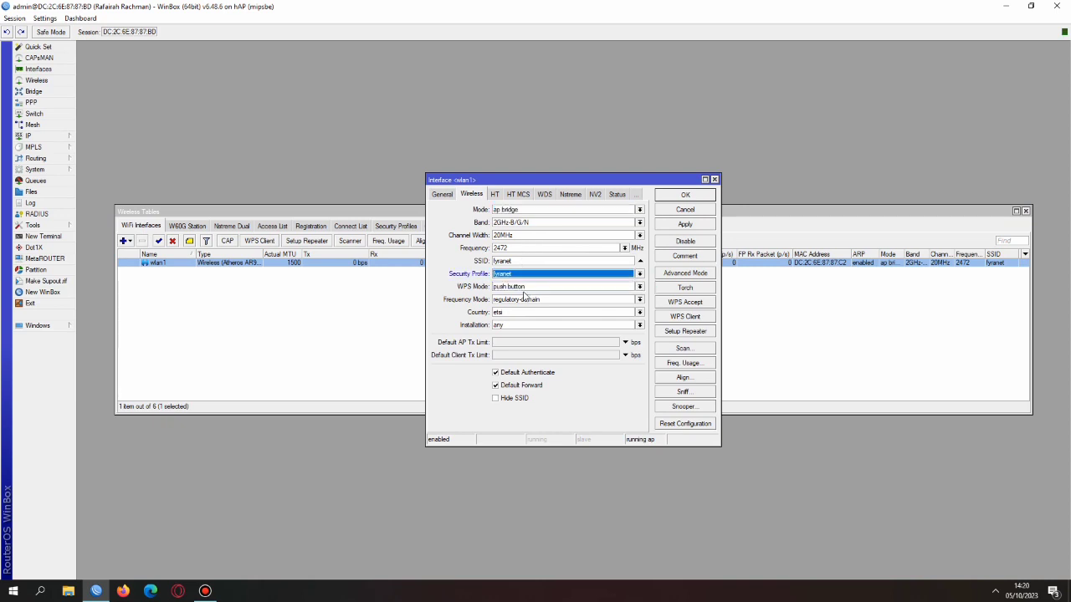
click(698, 224)
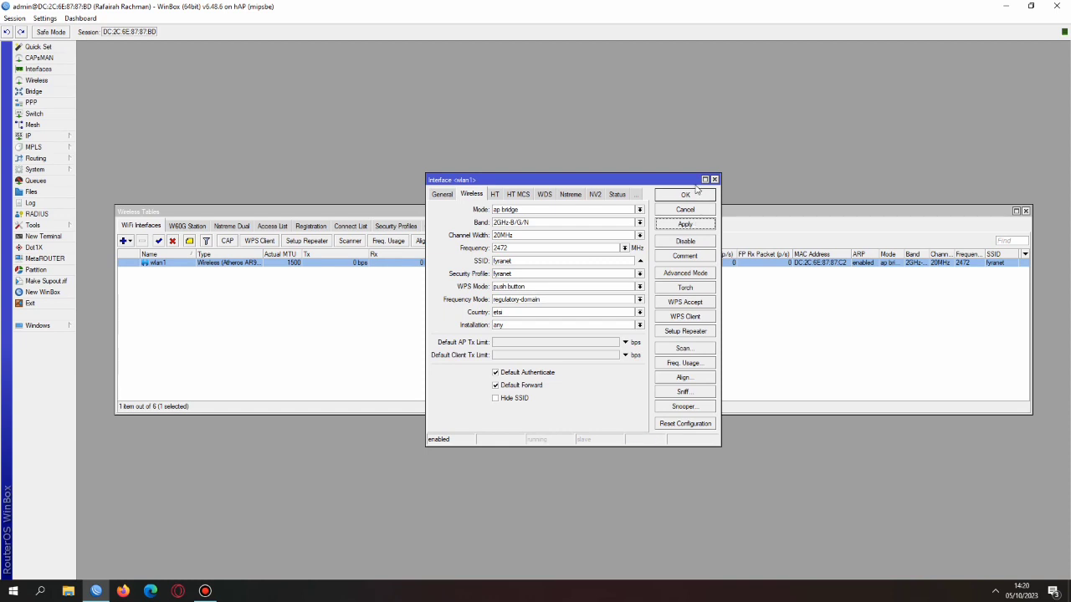
click(686, 196)
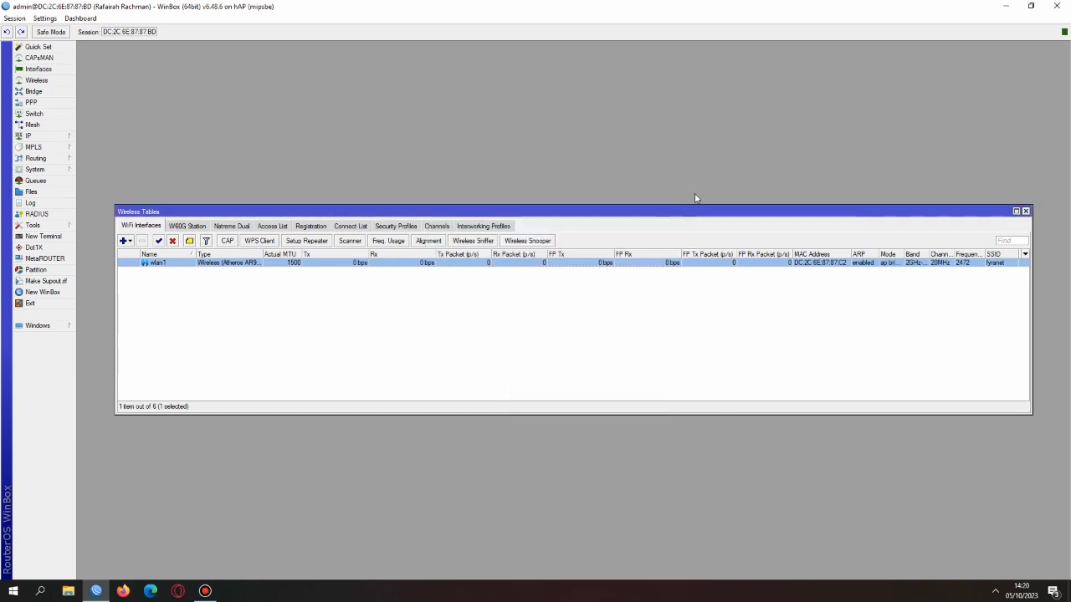
click(1026, 211)
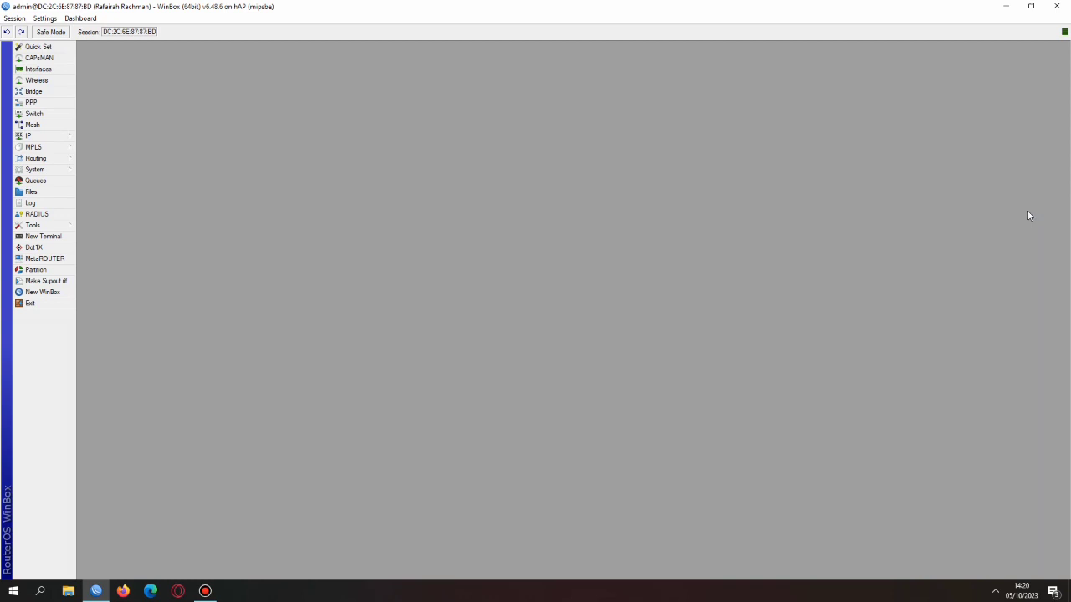
Ping google.com and id.pool.ntp.org from the router terminal, then stop the ping and close the terminal
click(40, 239)
text(pi)
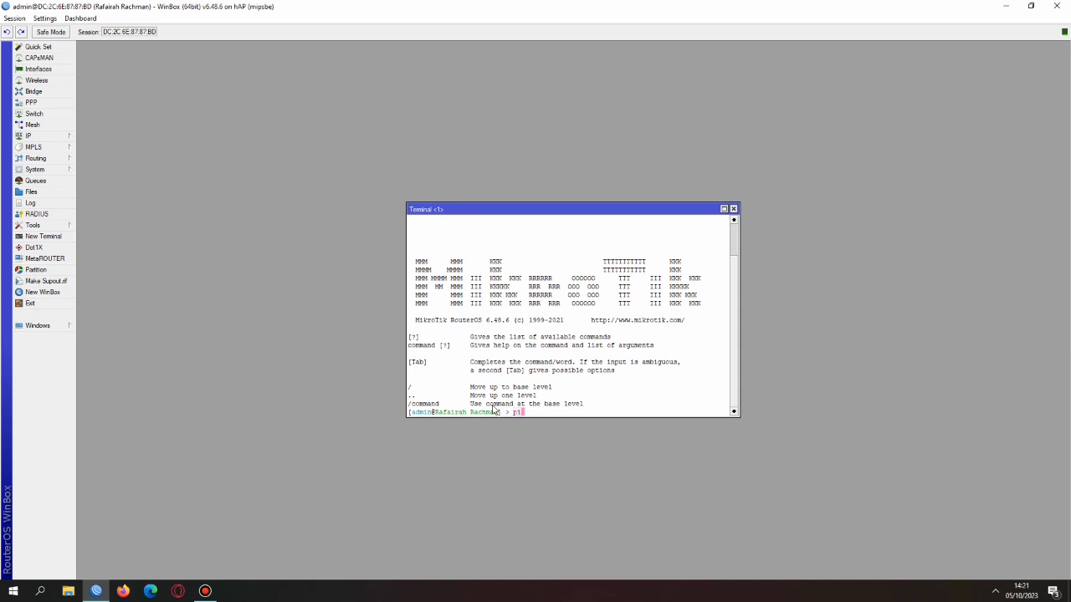
text(ng google.com)
key(Return)
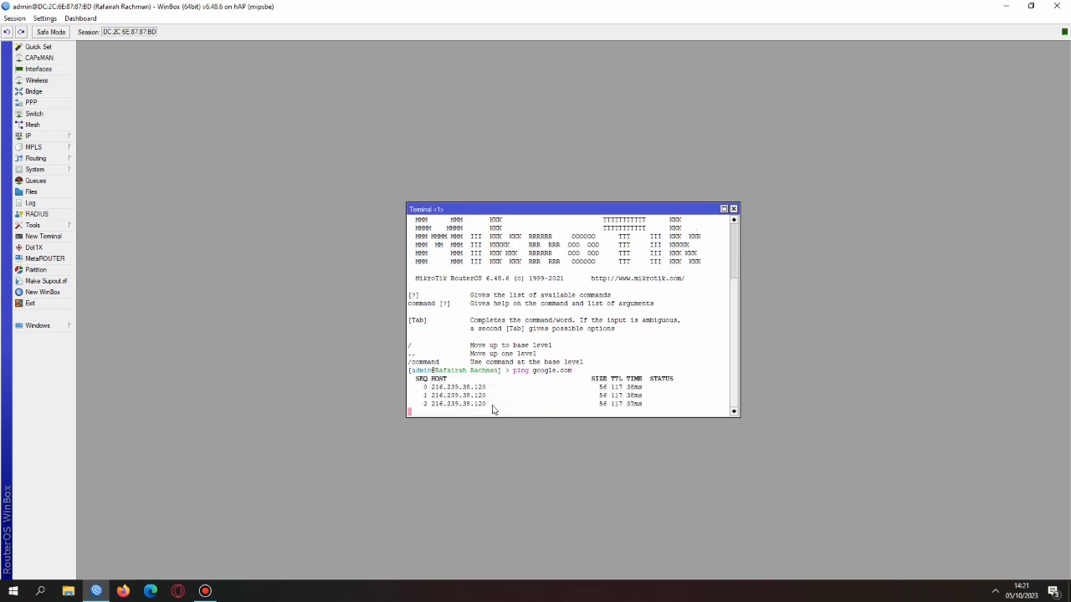
text(ping )
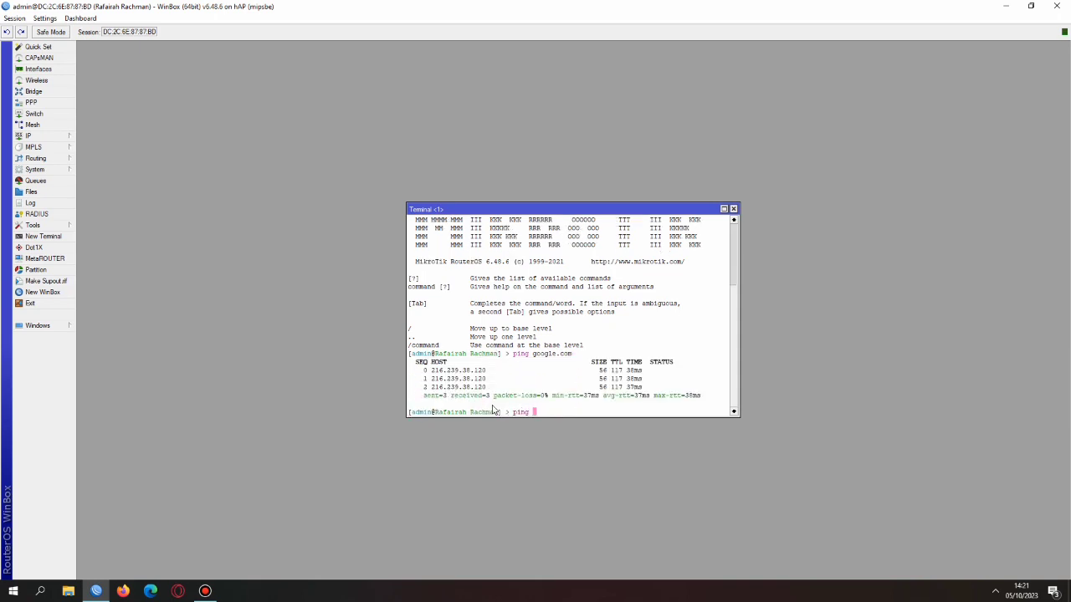
text(id.pool.ntp.org)
key(Return)
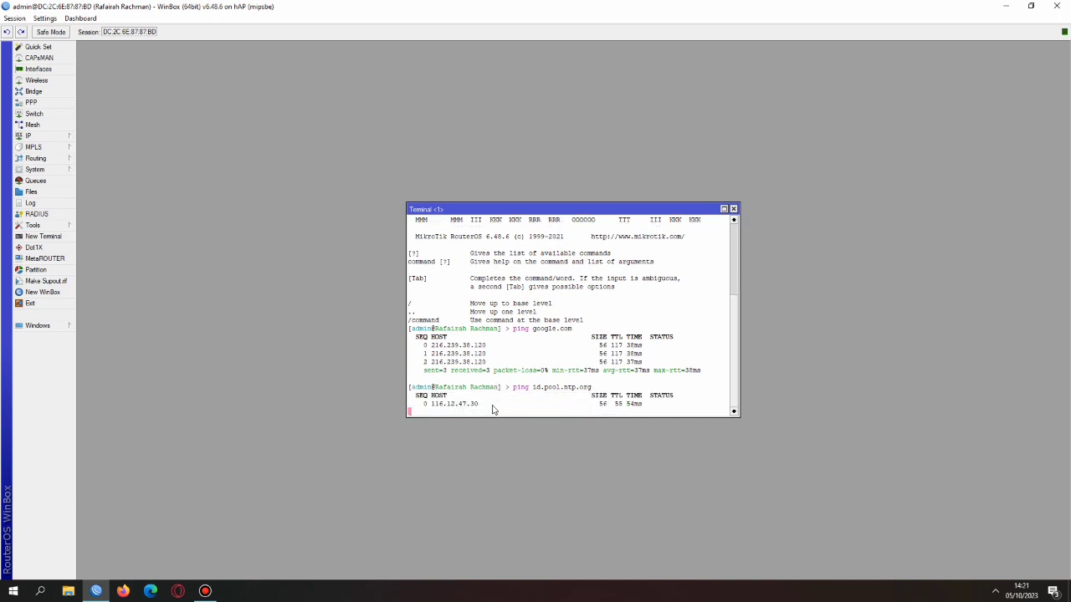
key(ctrl+c)
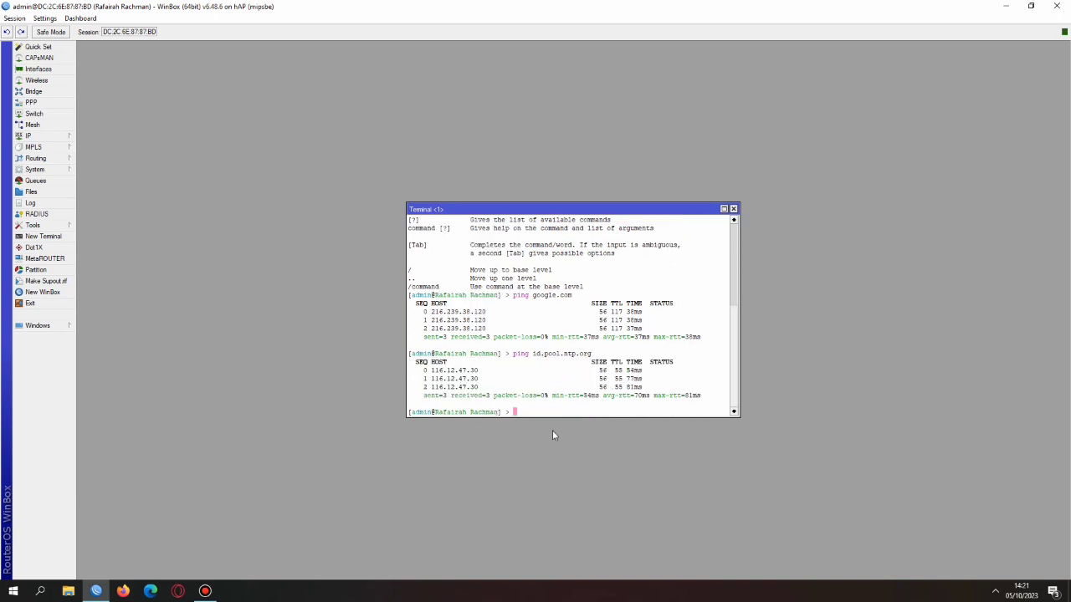
click(733, 209)
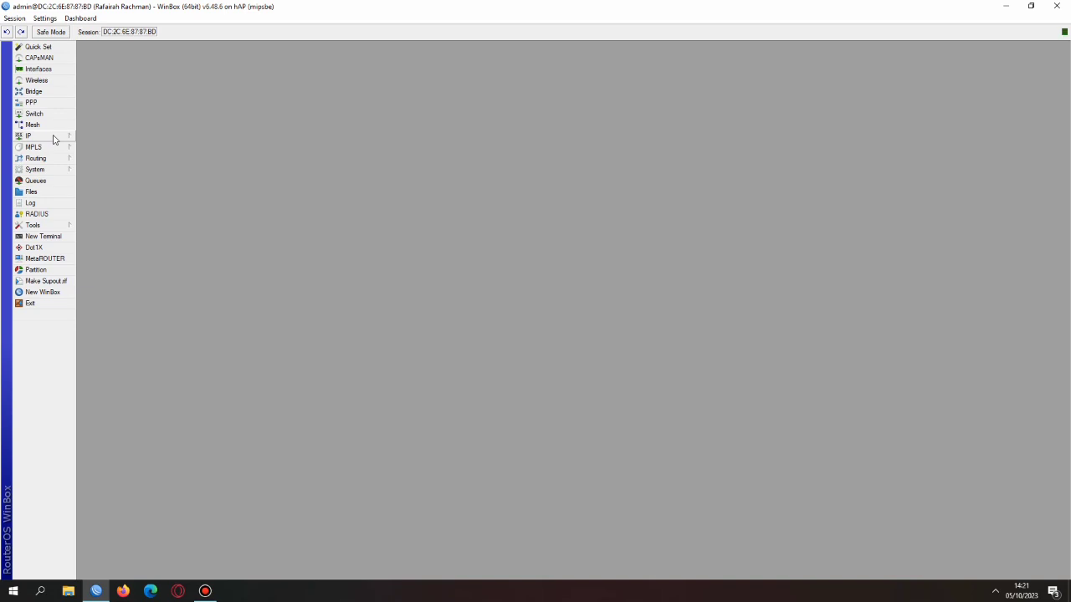
Start the Hotspot Setup wizard and choose wlan1 as the hotspot interface
click(54, 136)
click(108, 238)
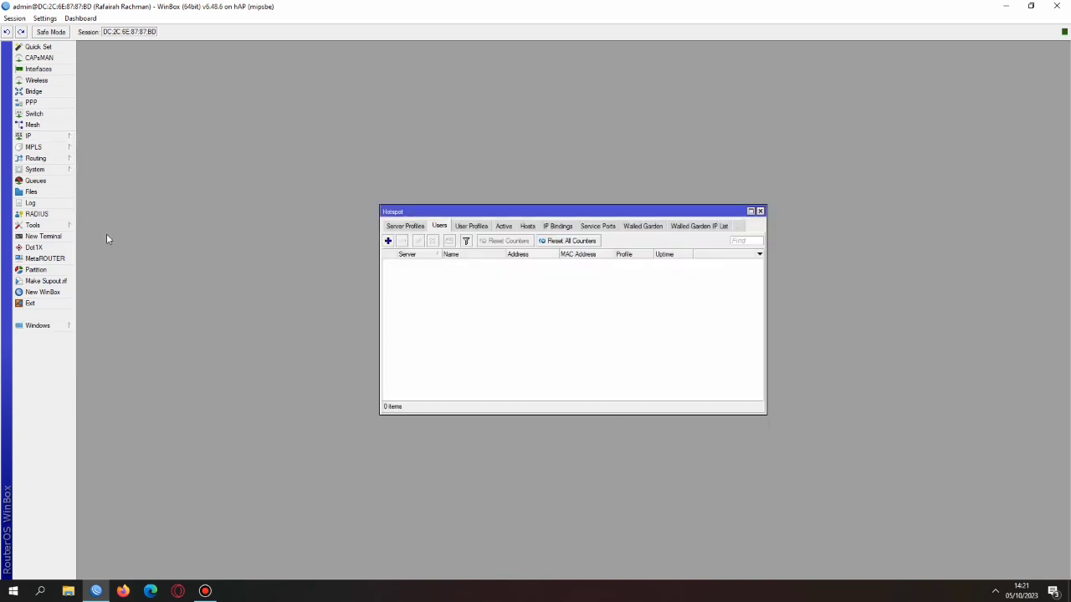
click(398, 230)
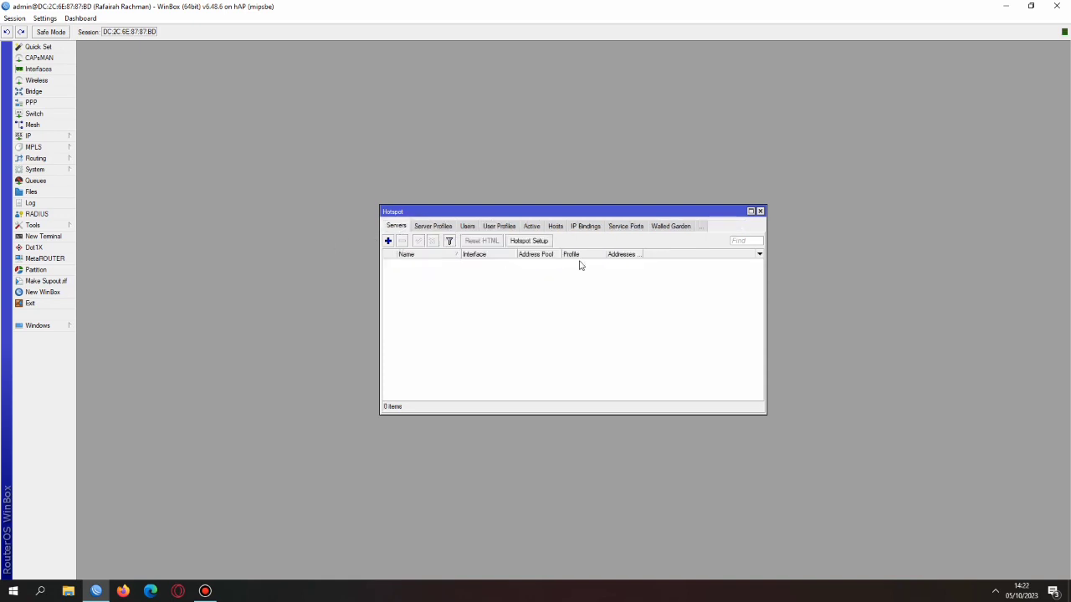
click(529, 241)
click(593, 303)
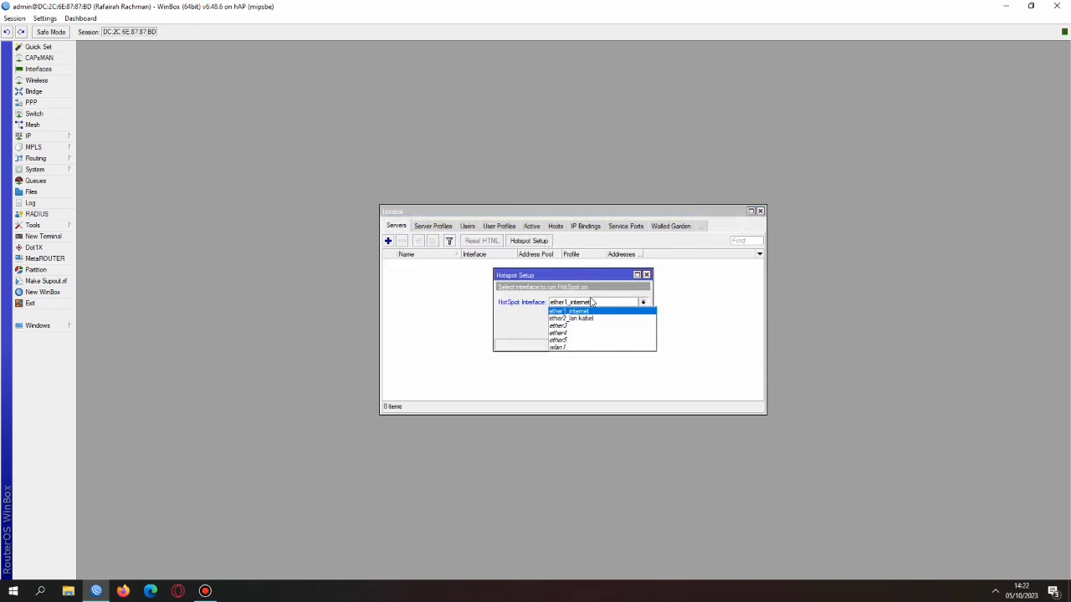
click(581, 347)
click(610, 330)
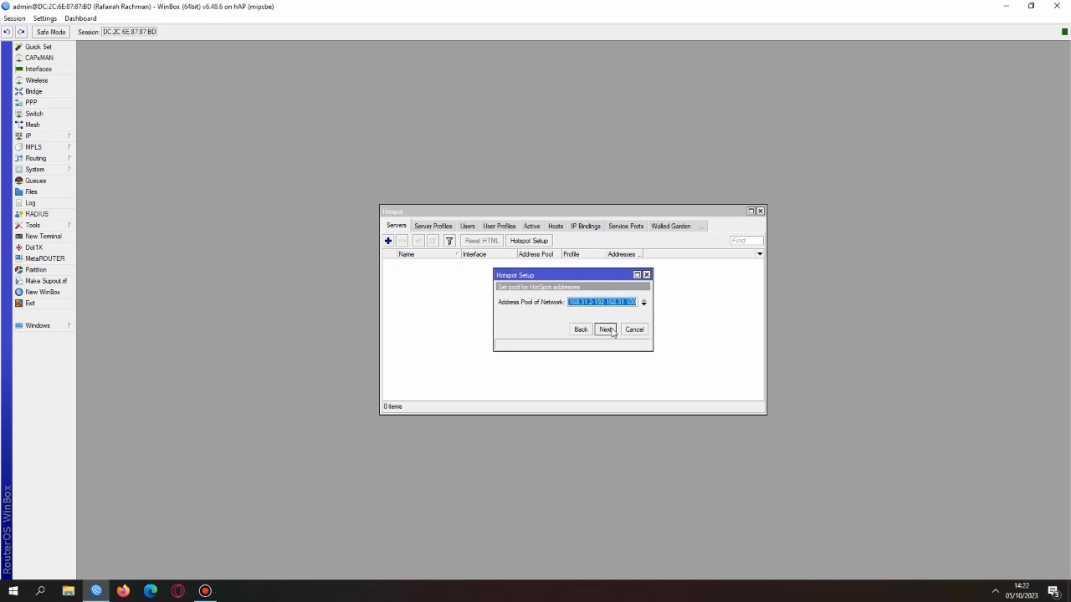
Accept the default pool, certificate, SMTP and DNS, use DNS name fyranet.co, and finish with a local user
click(606, 329)
click(606, 330)
click(606, 329)
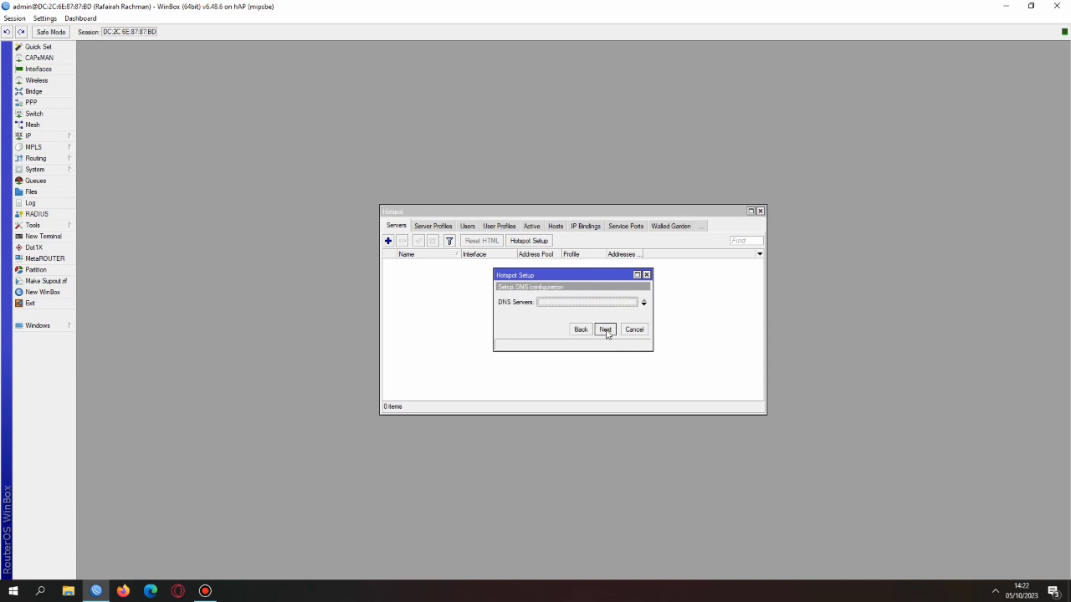
click(606, 330)
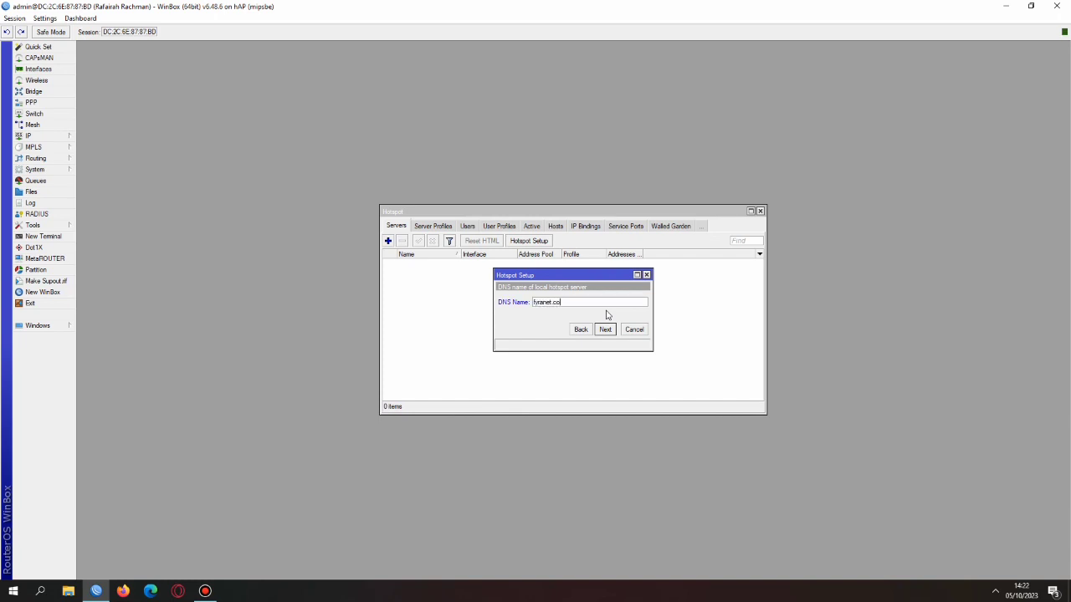
click(606, 330)
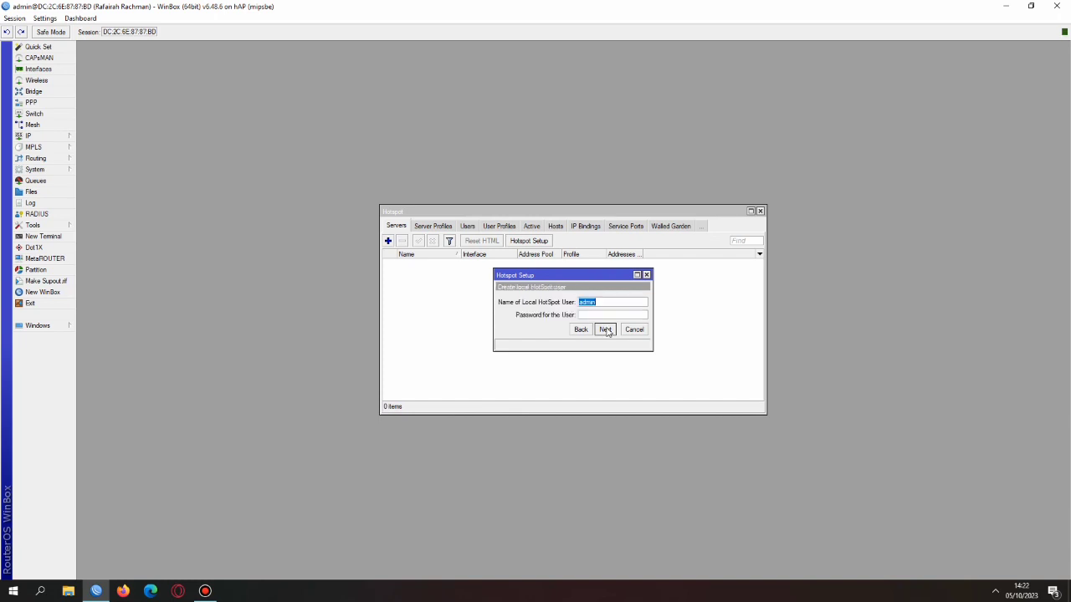
text(fyranet)
click(606, 329)
click(576, 307)
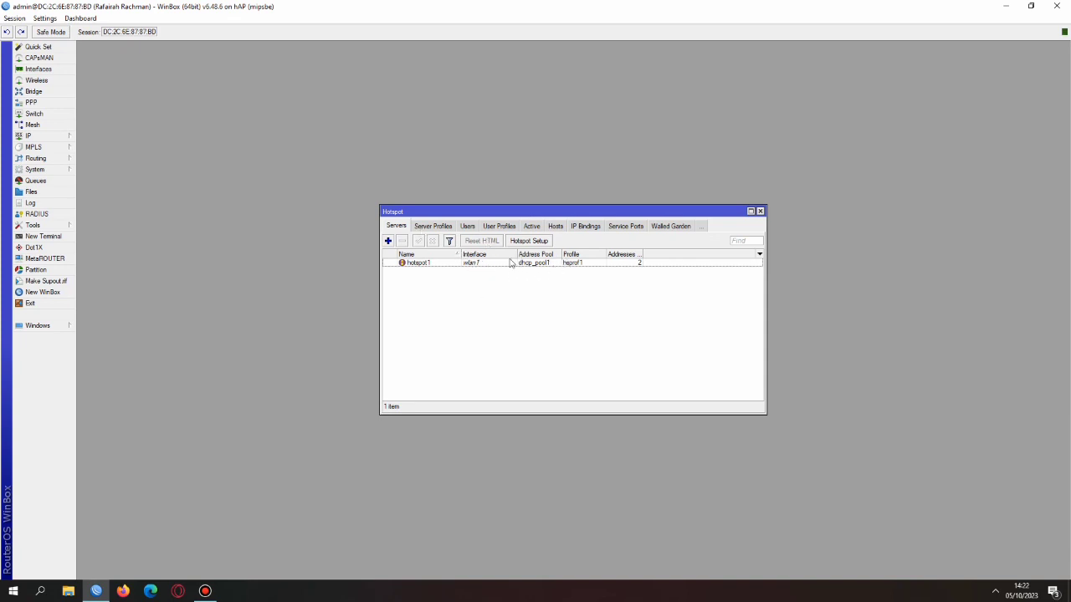
Add hotspot user profile fyranet with pool dhcp_pool1, 10 shared users and a 6M/12M rate limit
click(493, 227)
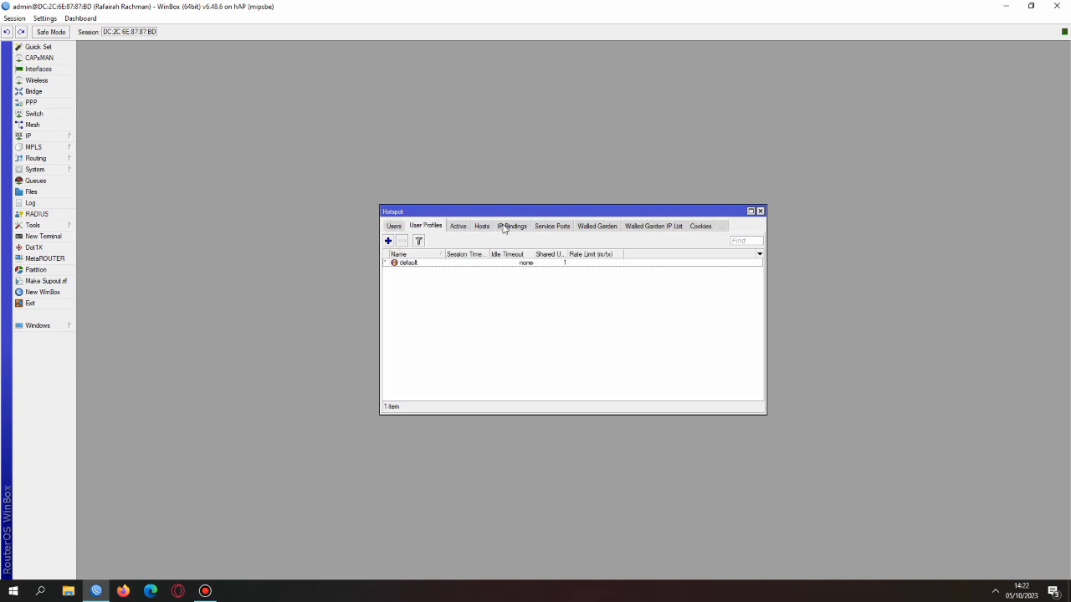
click(388, 241)
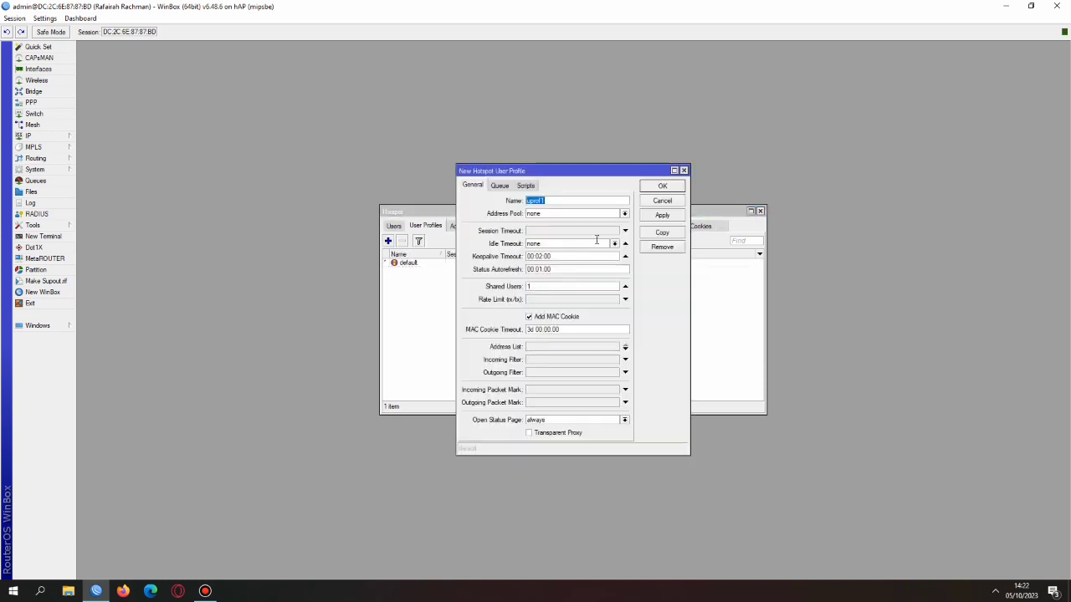
key(BackSpace)
text(fyranet)
click(577, 216)
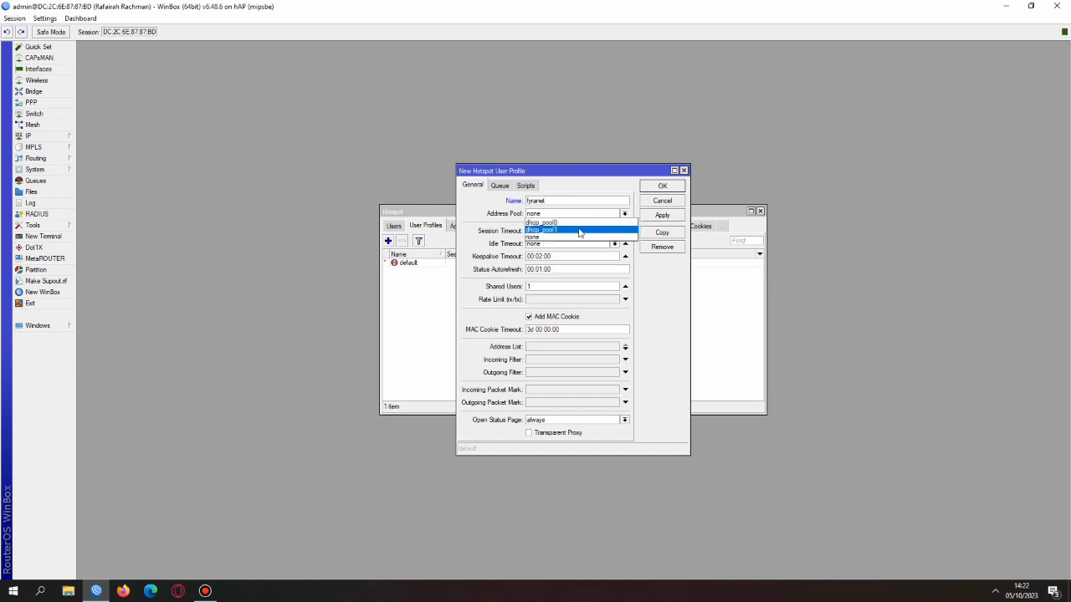
click(578, 229)
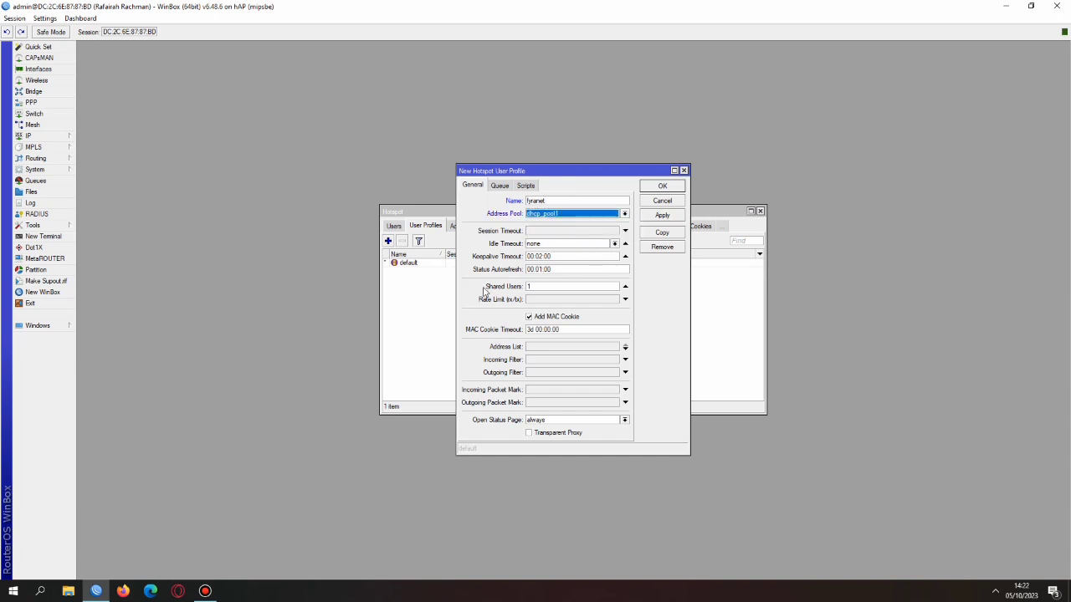
click(535, 286)
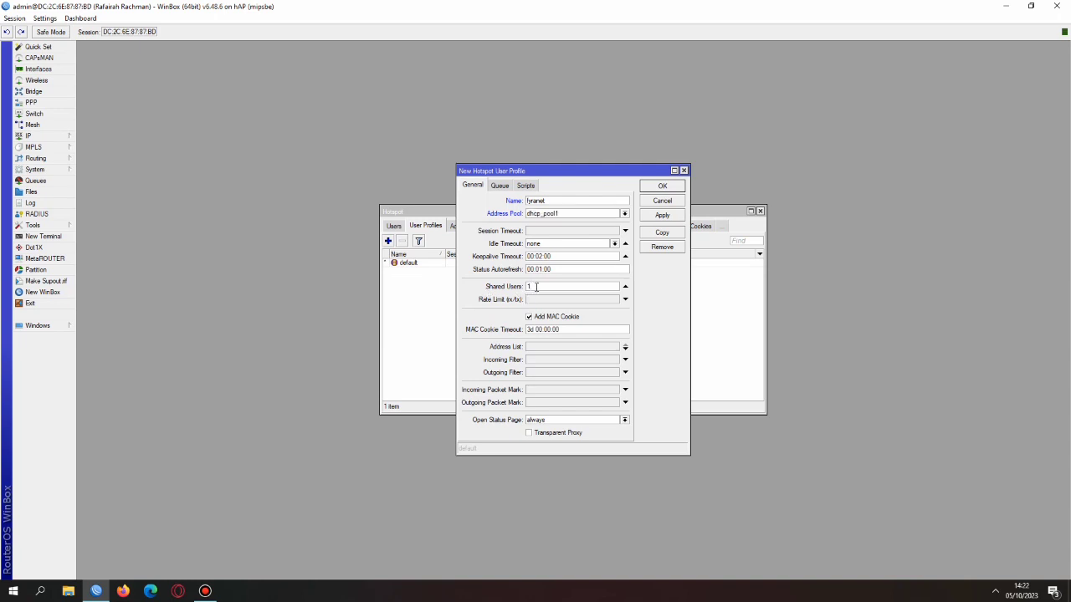
click(558, 300)
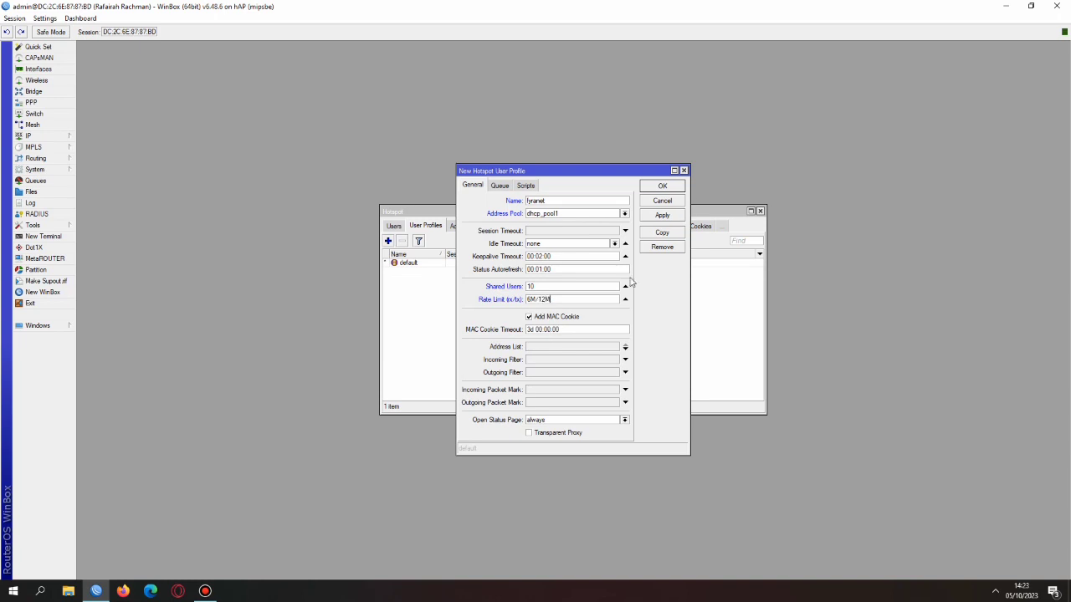
click(662, 215)
click(661, 186)
click(396, 226)
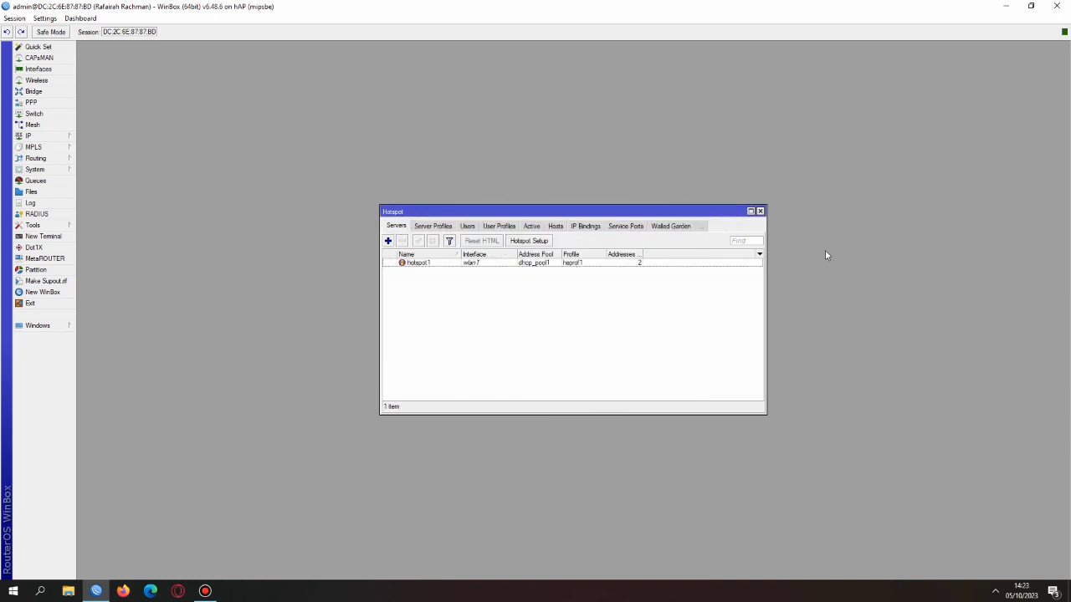
click(759, 211)
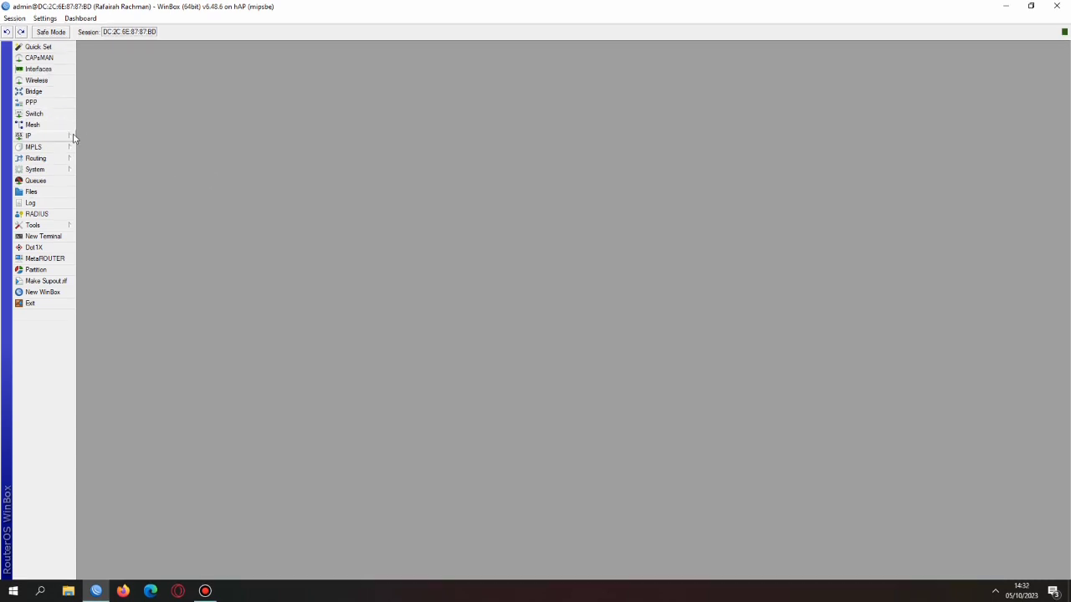
Add a dstnat NAT rule matching TCP port 80 arriving on ether2_lan kabel
click(72, 137)
click(118, 227)
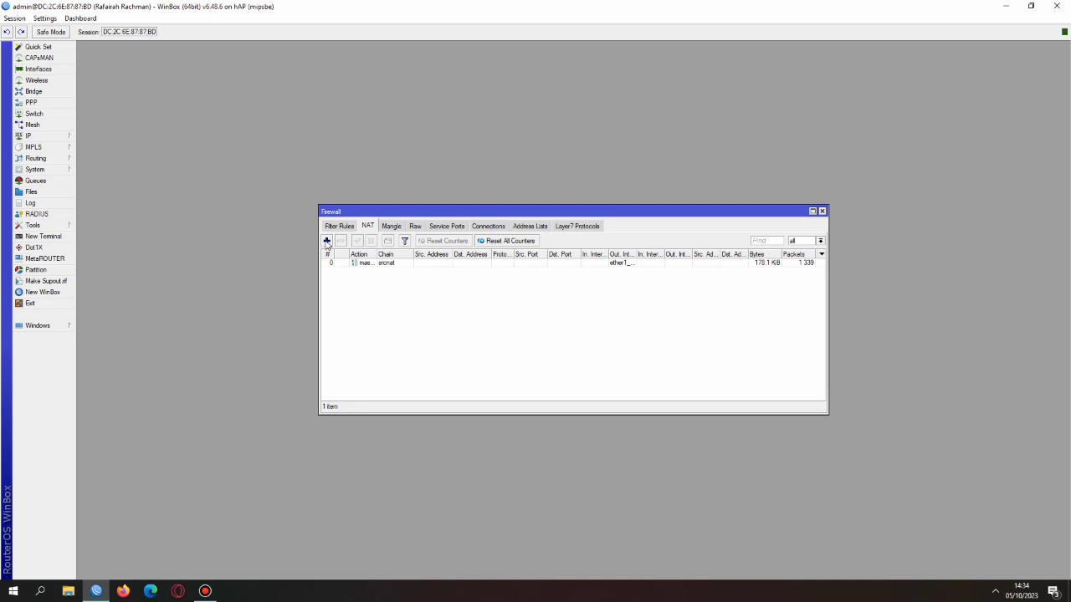
click(326, 240)
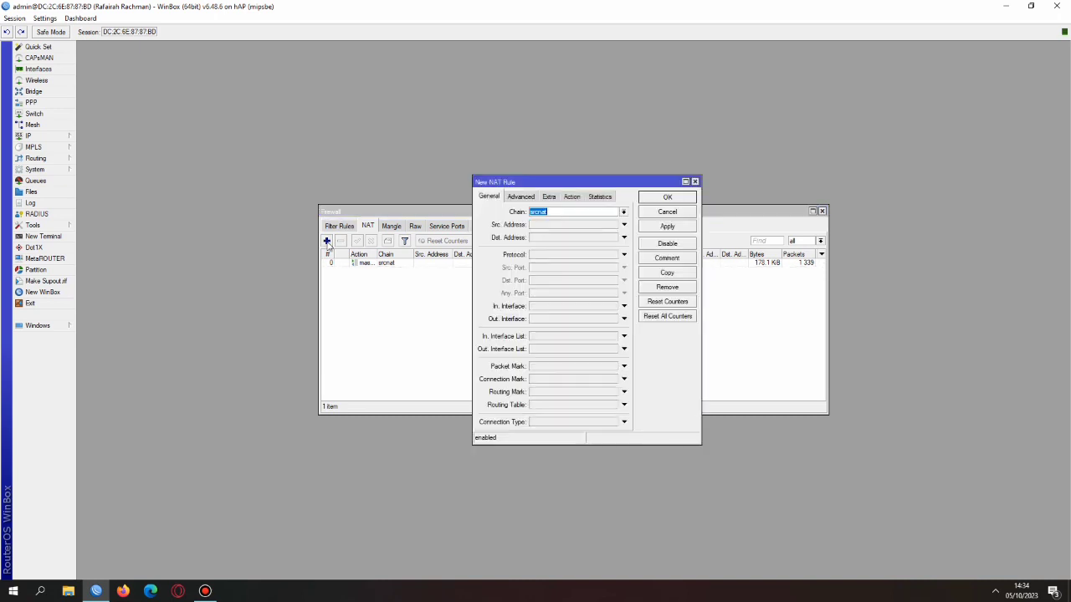
click(623, 212)
click(606, 225)
click(554, 255)
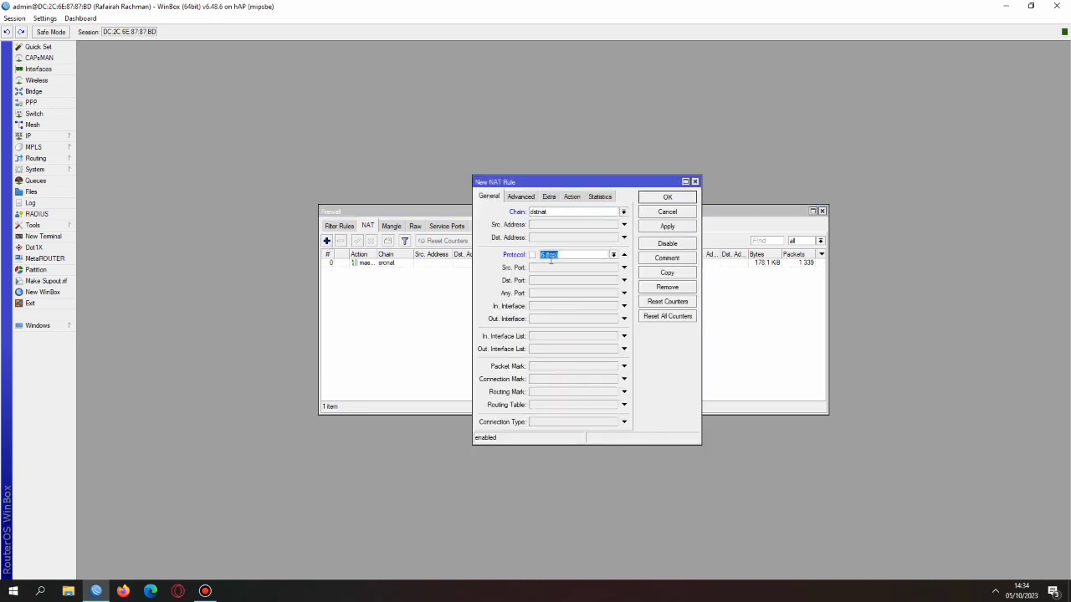
click(556, 280)
text(80)
click(551, 309)
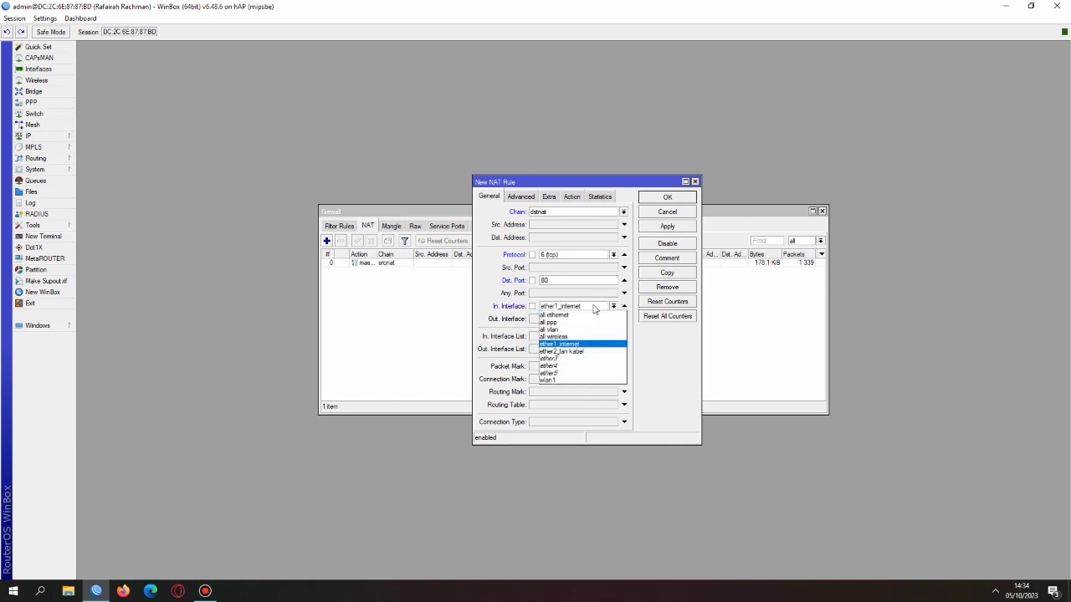
click(594, 308)
click(588, 352)
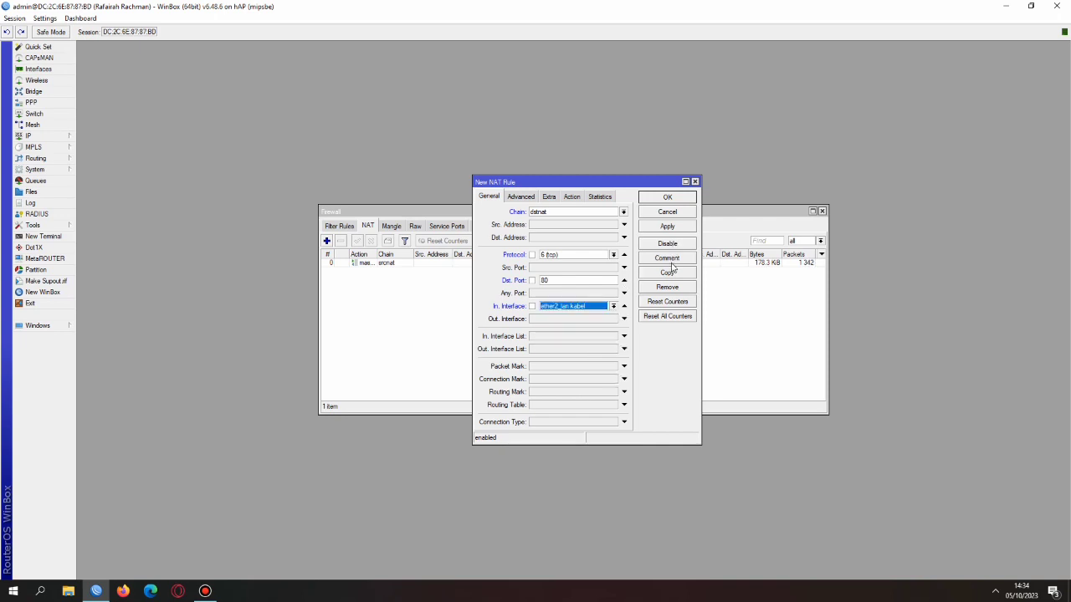
Make the rule redirect to port 8080, save it, and move it above the masquerade rule
click(569, 198)
click(568, 211)
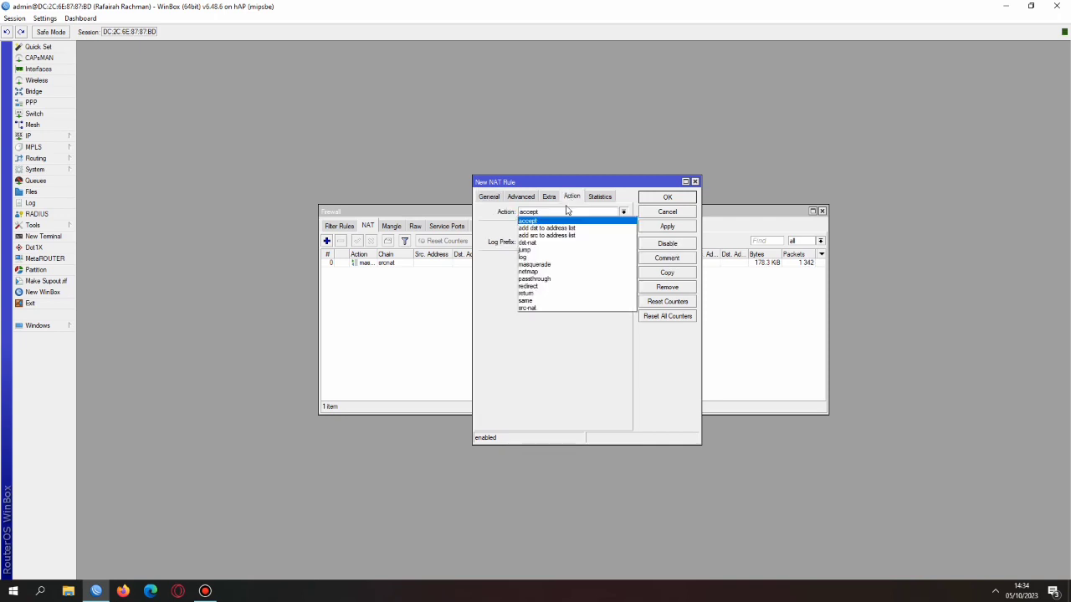
click(571, 286)
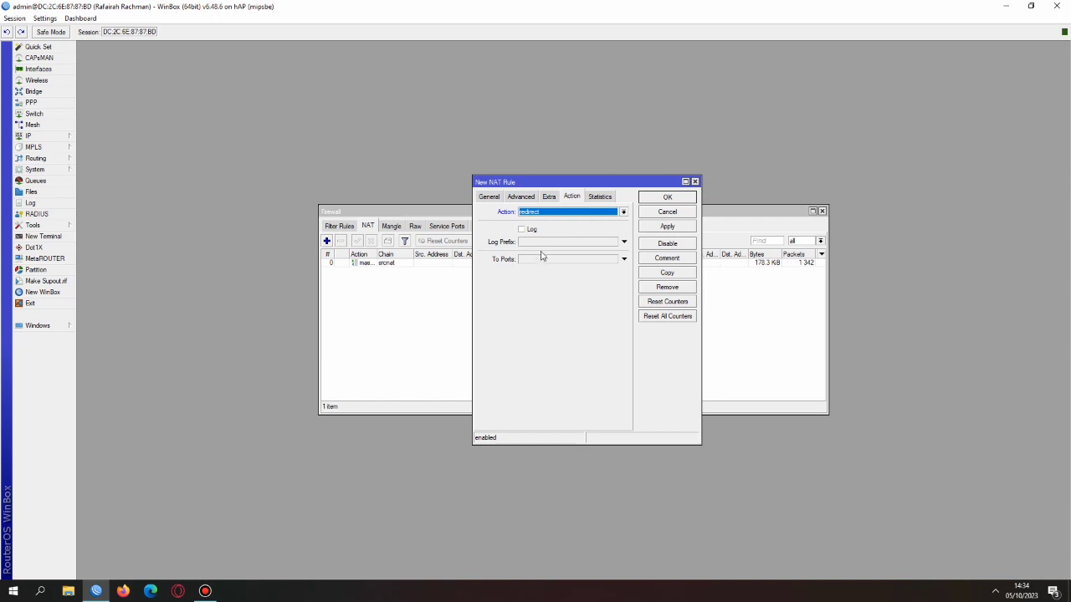
double_click(542, 260)
text(8080)
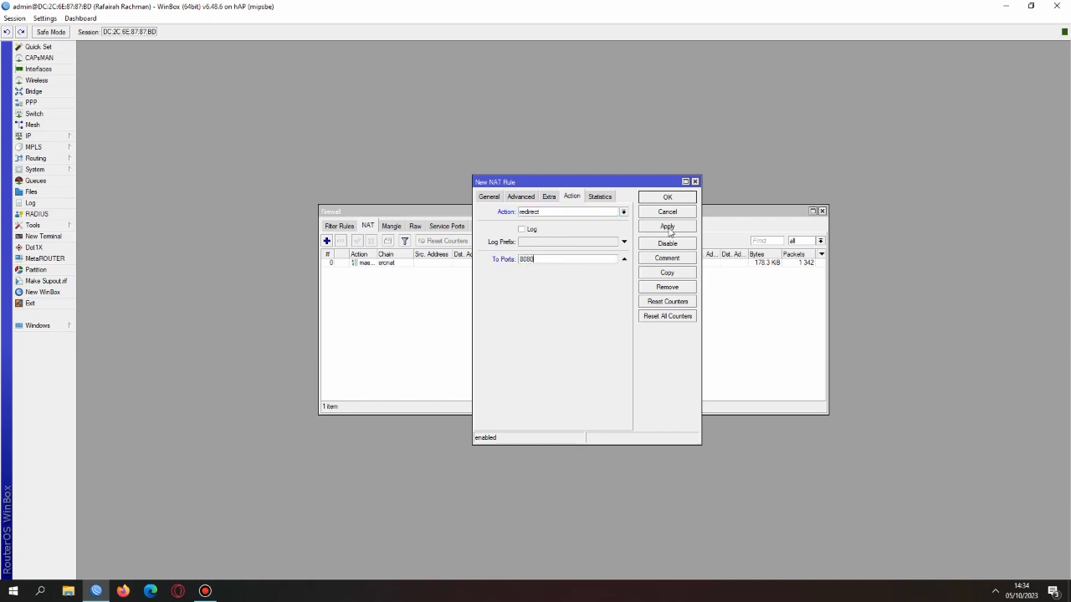
click(670, 228)
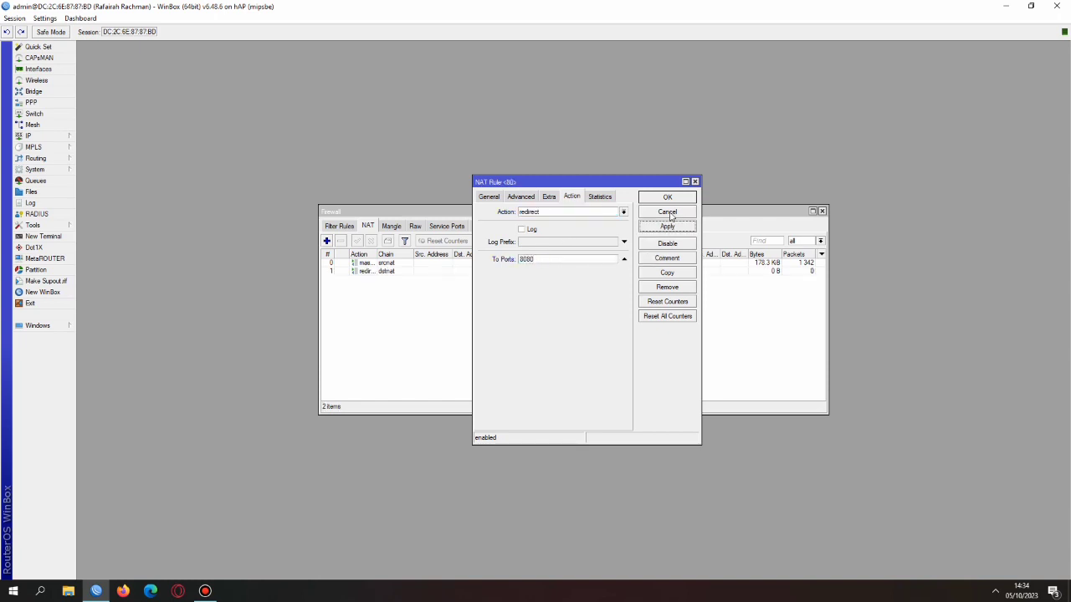
click(669, 199)
drag(399, 275, 399, 263)
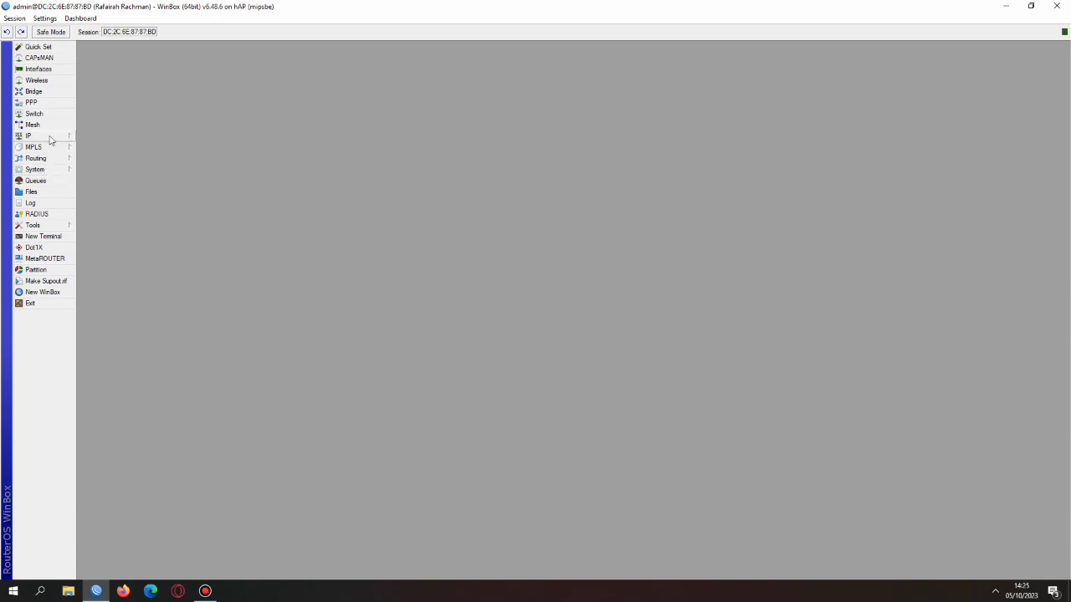
Enable the web proxy with a new cache administrator and disk caching, then view its access rules
click(48, 136)
click(139, 404)
click(408, 167)
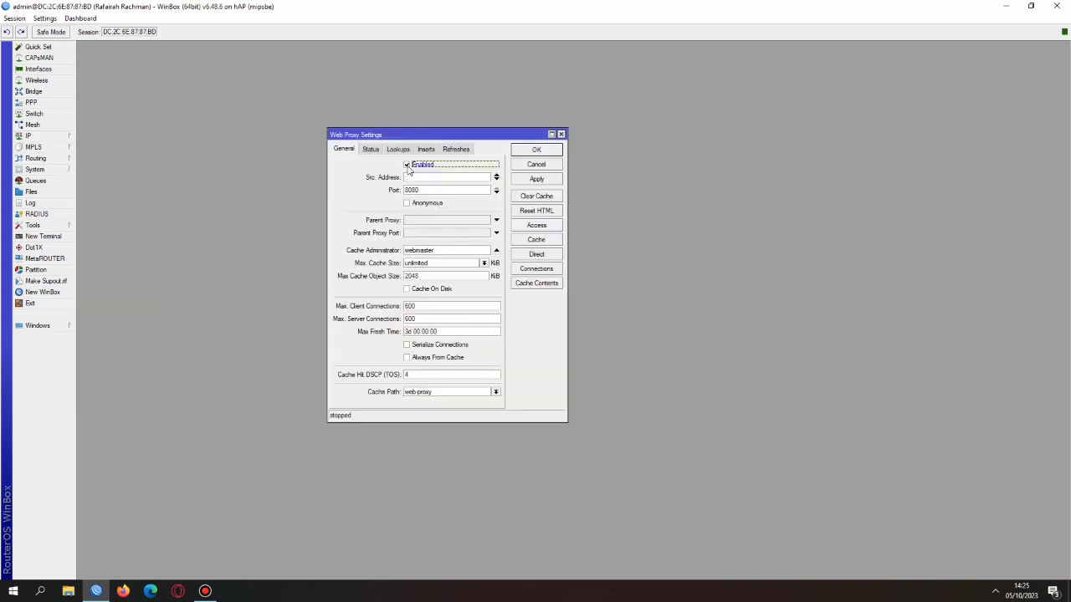
click(439, 249)
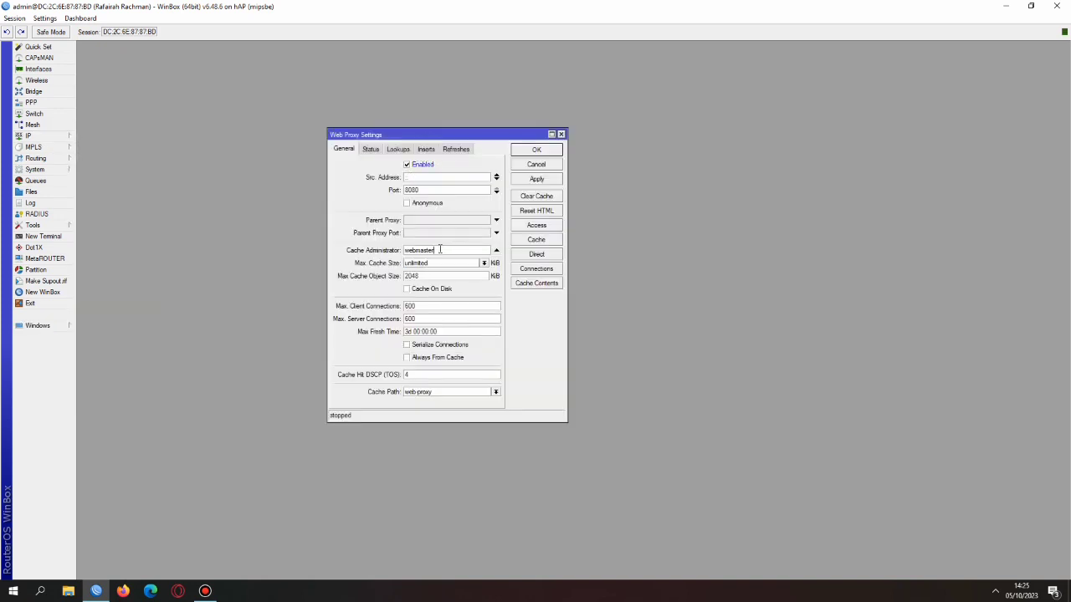
double_click(417, 251)
click(437, 289)
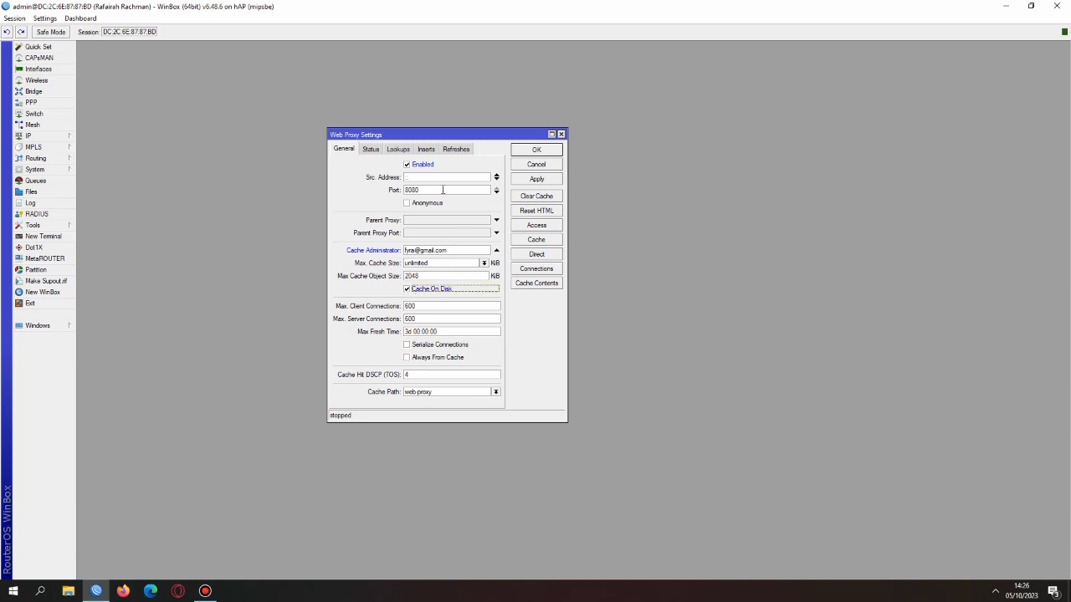
click(536, 181)
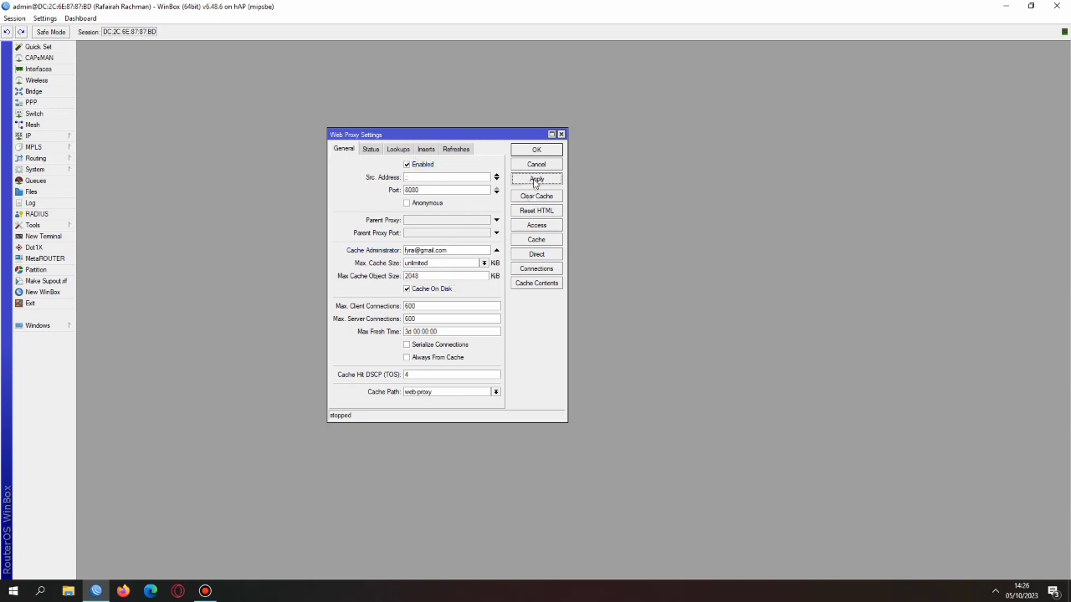
click(539, 225)
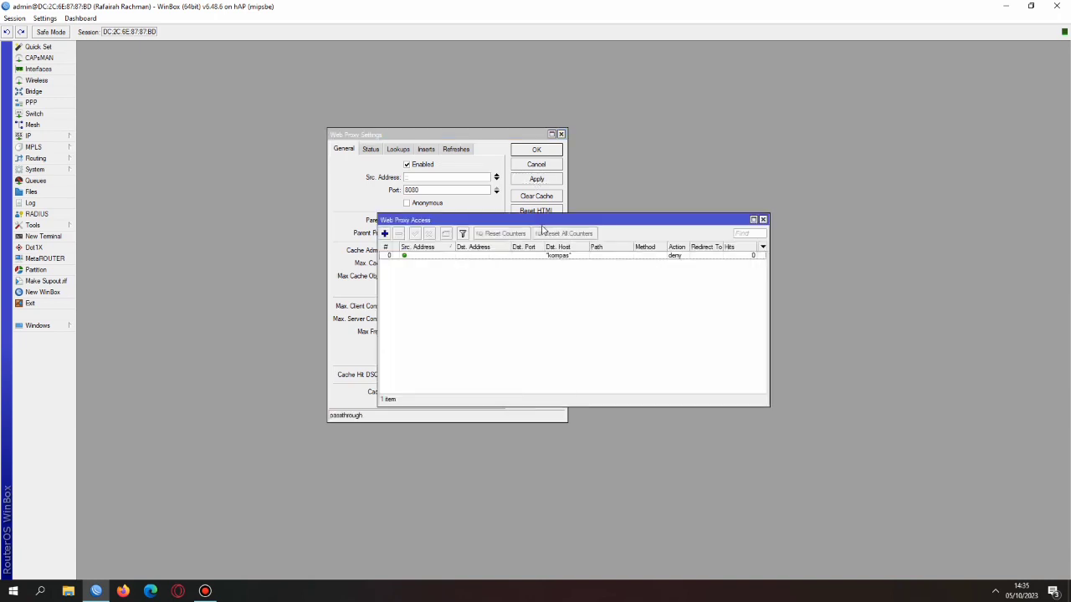
Add a web proxy access rule with path *.mp3 and action deny
click(384, 233)
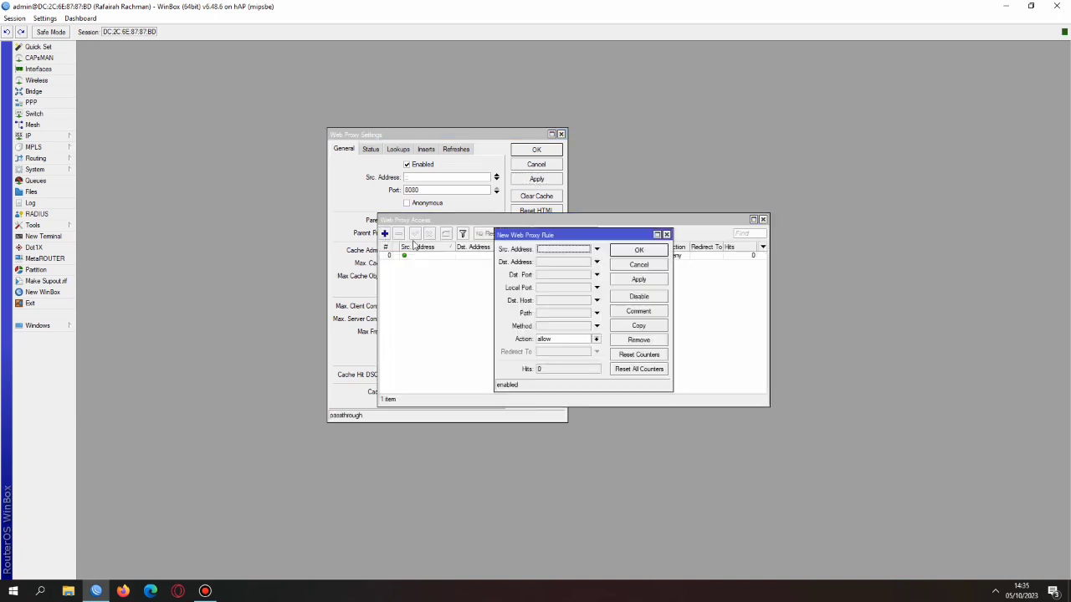
click(563, 314)
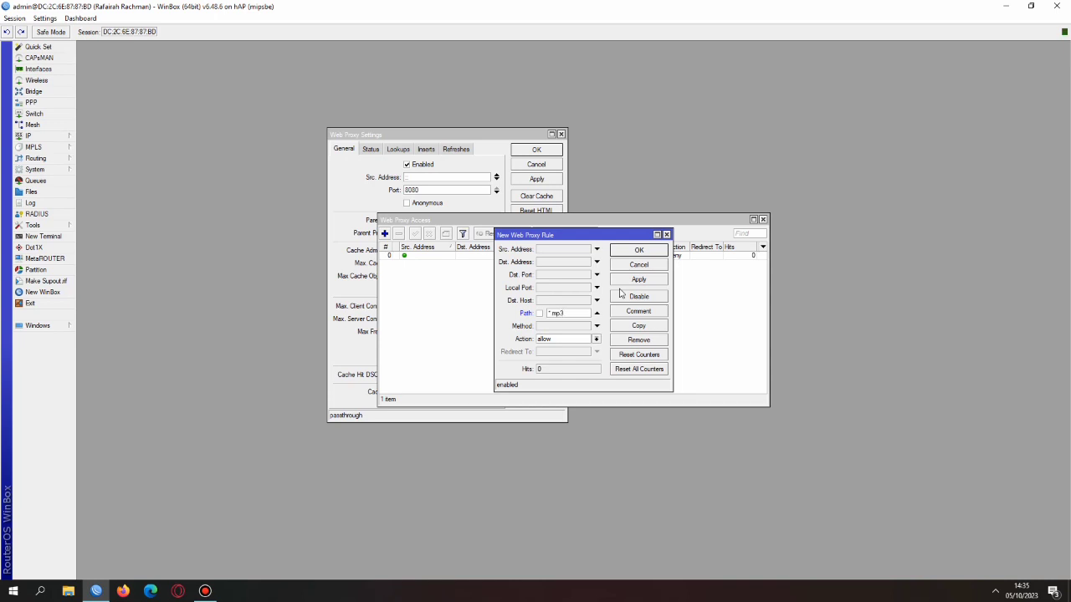
click(579, 338)
click(579, 356)
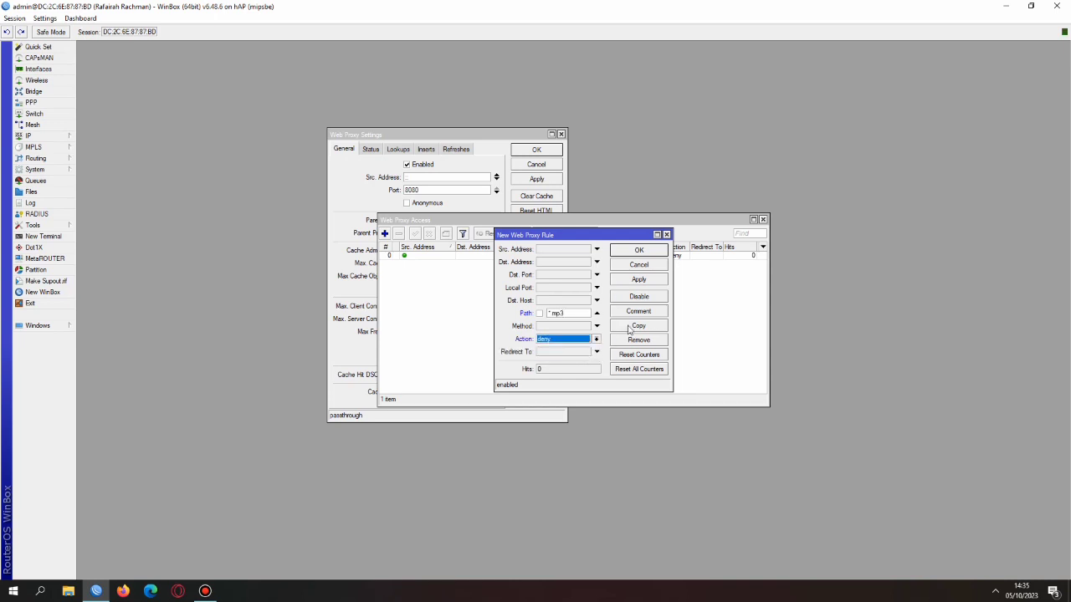
click(638, 279)
click(645, 251)
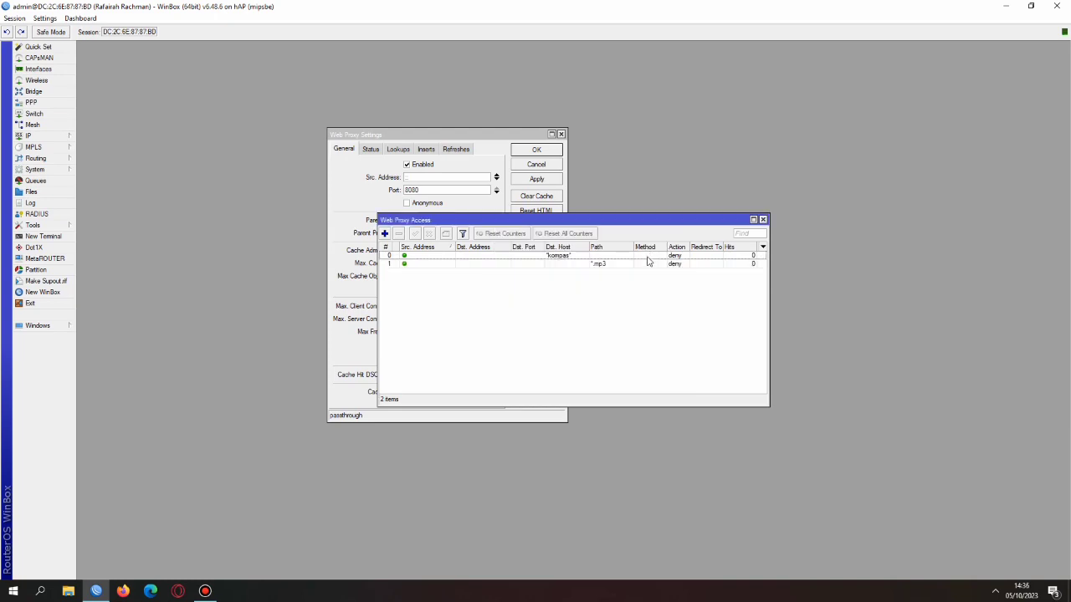
Search Edge for 'index mp3' and confirm an mp3 from Index of /music/ is forbidden
click(151, 591)
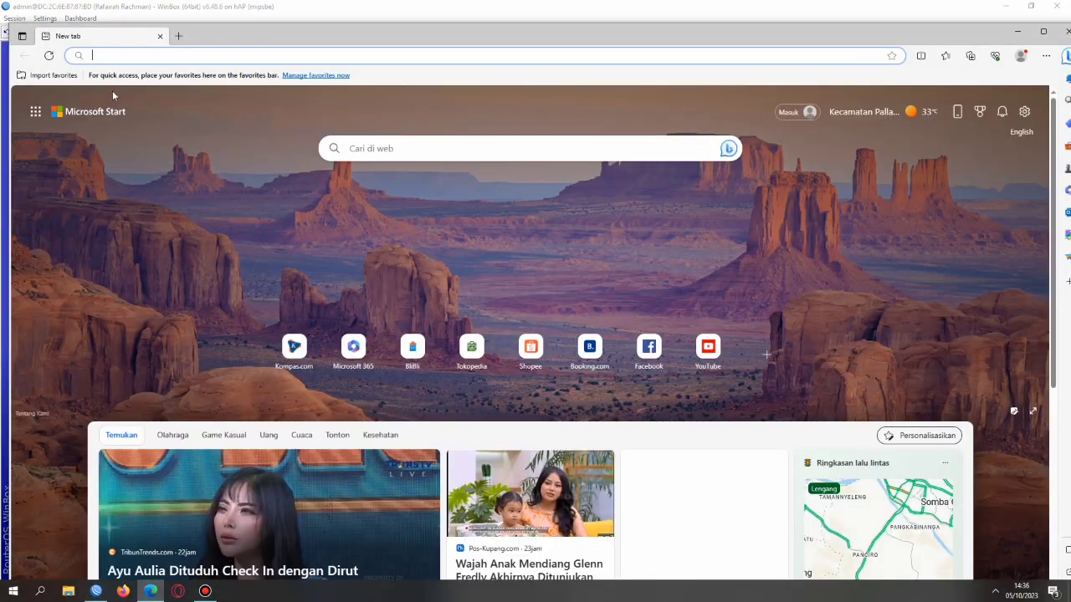
text(index mp3)
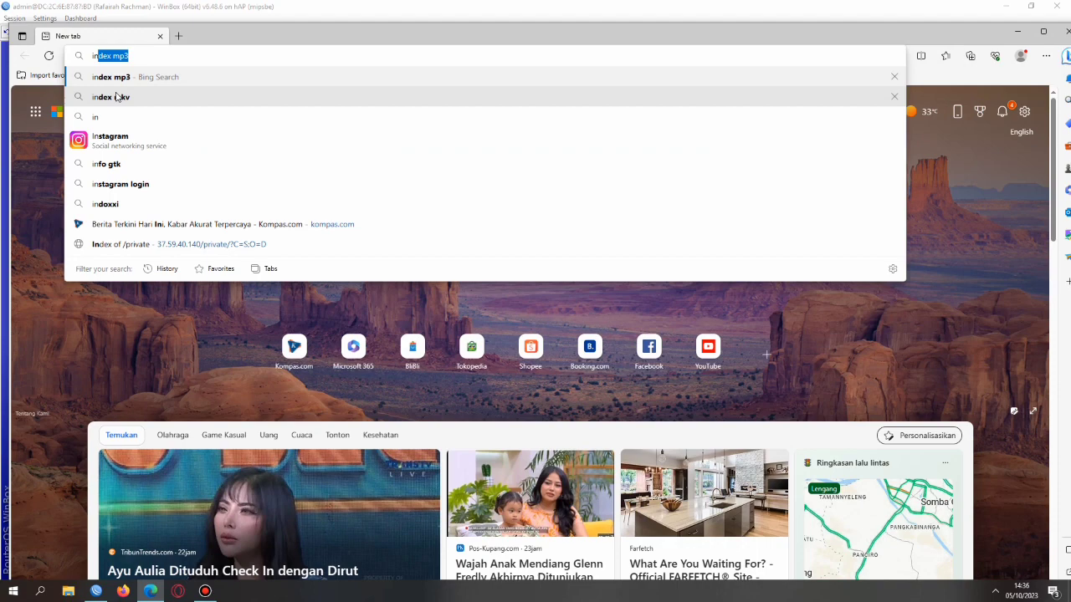
key(Return)
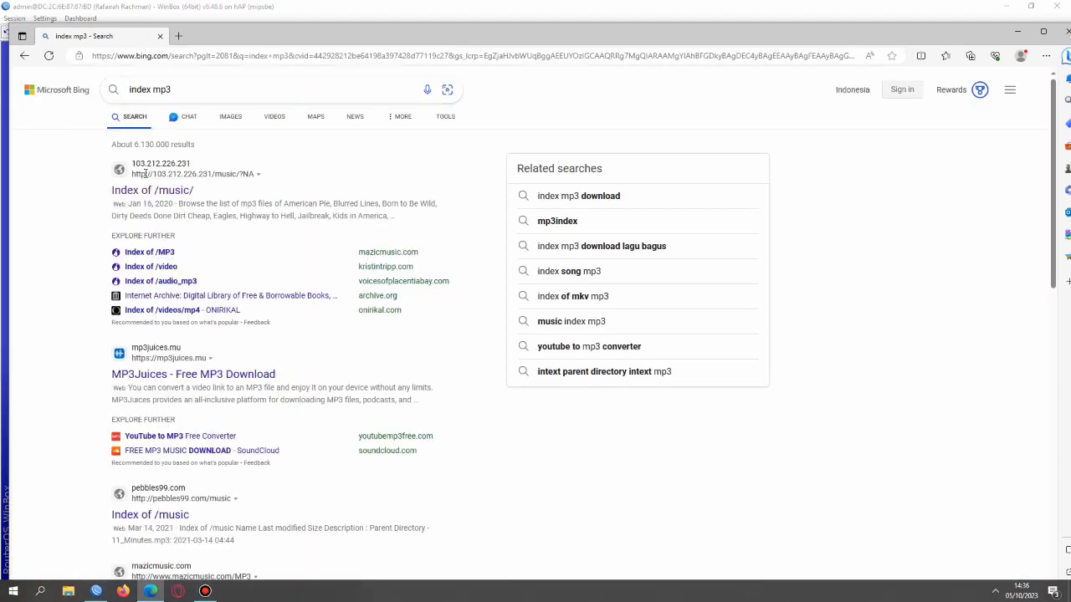
click(149, 190)
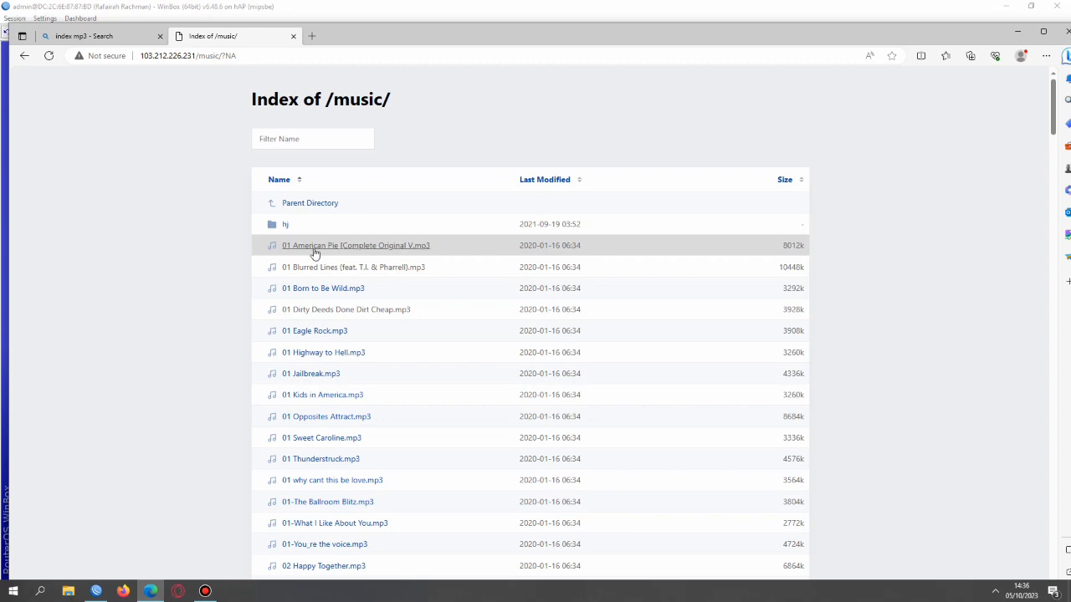
click(315, 246)
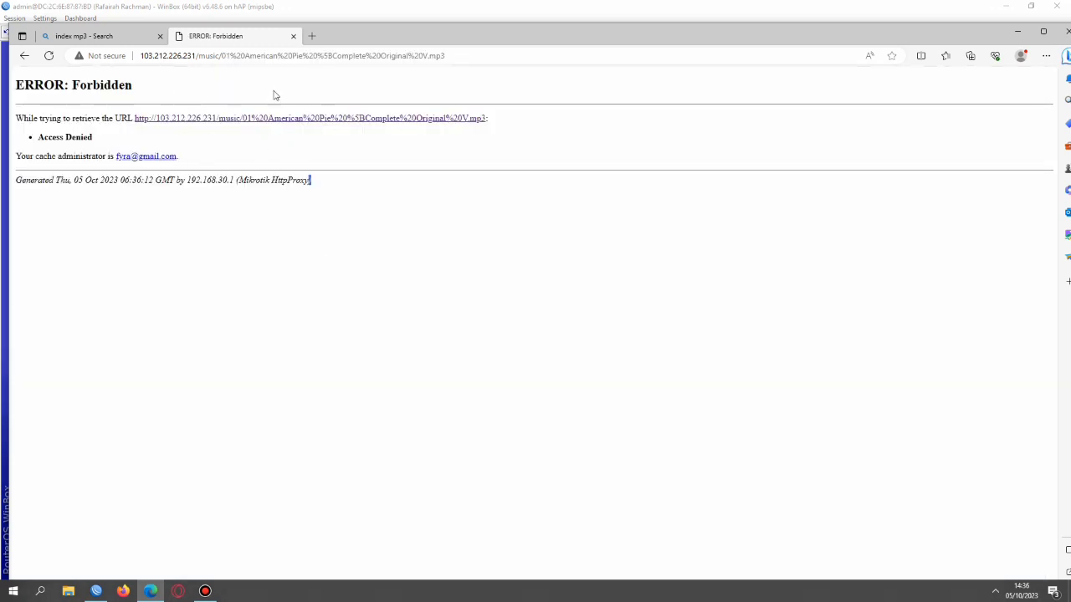
click(96, 591)
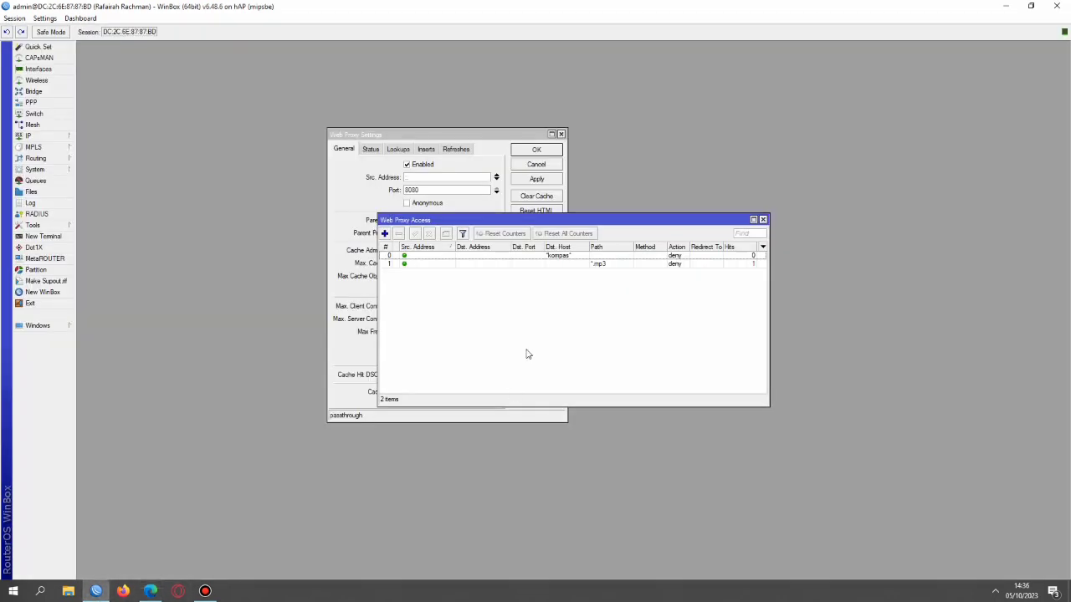
Add a third web proxy access rule with path *.mkv and action deny
click(385, 234)
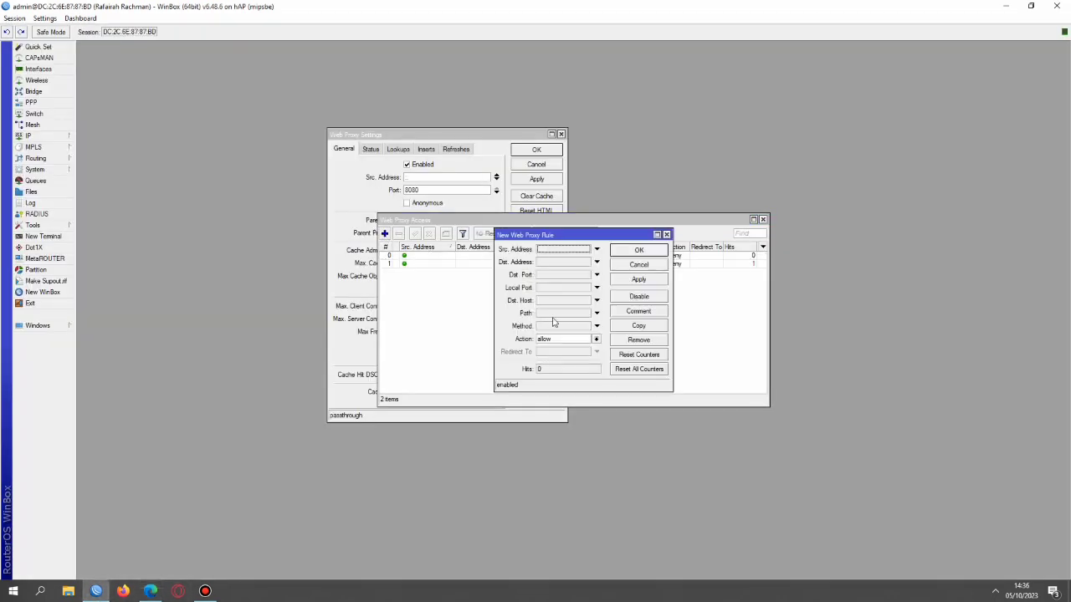
click(548, 314)
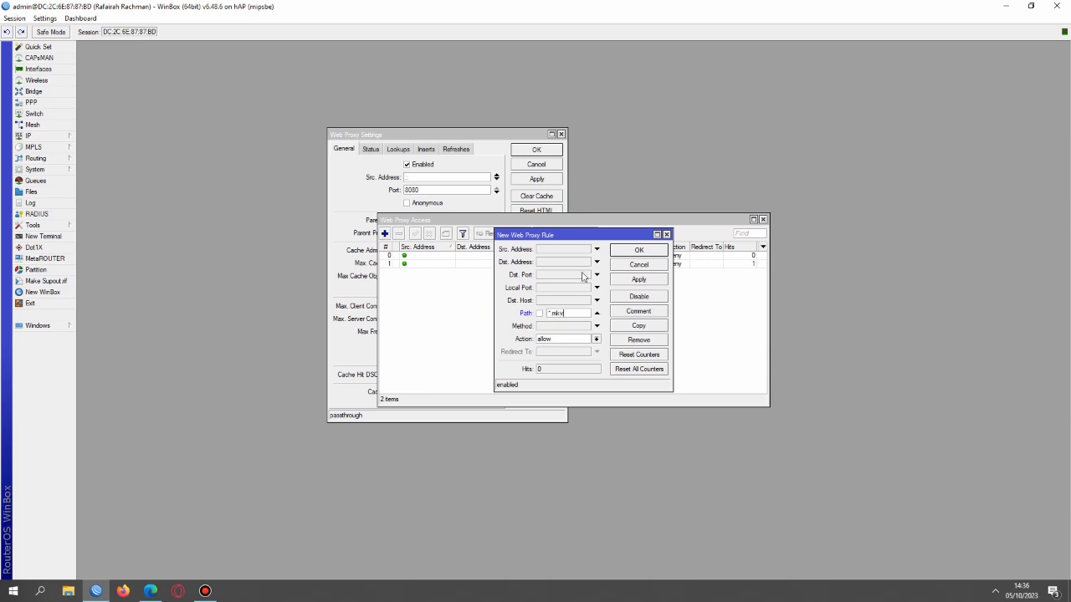
click(553, 340)
click(554, 351)
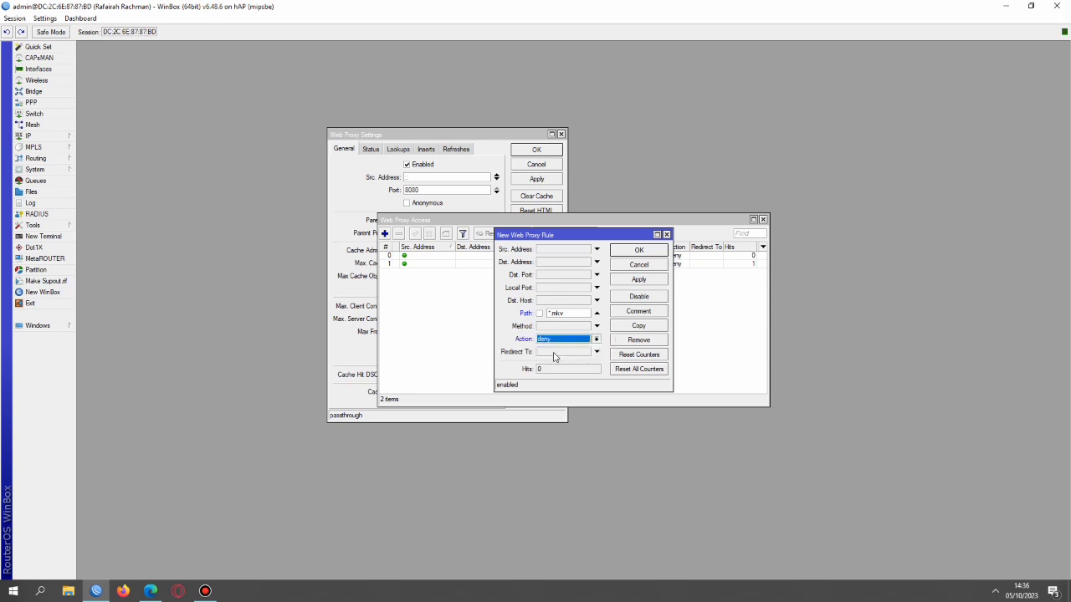
click(639, 280)
click(639, 251)
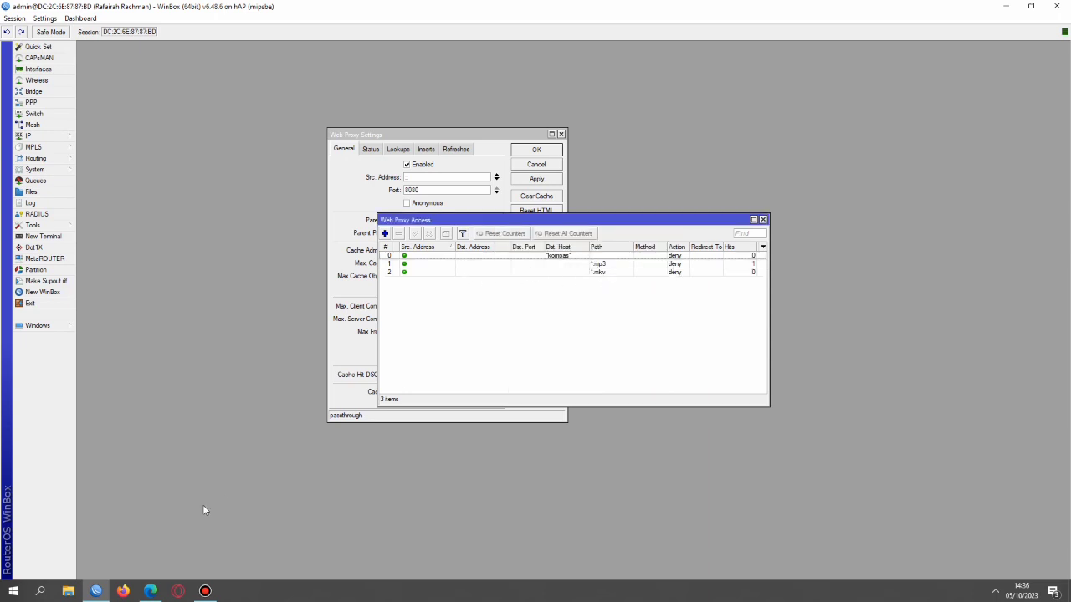
In a new Edge tab, search 'index mkv' and confirm an mkv from Index of /private is forbidden
mouse_move(153, 592)
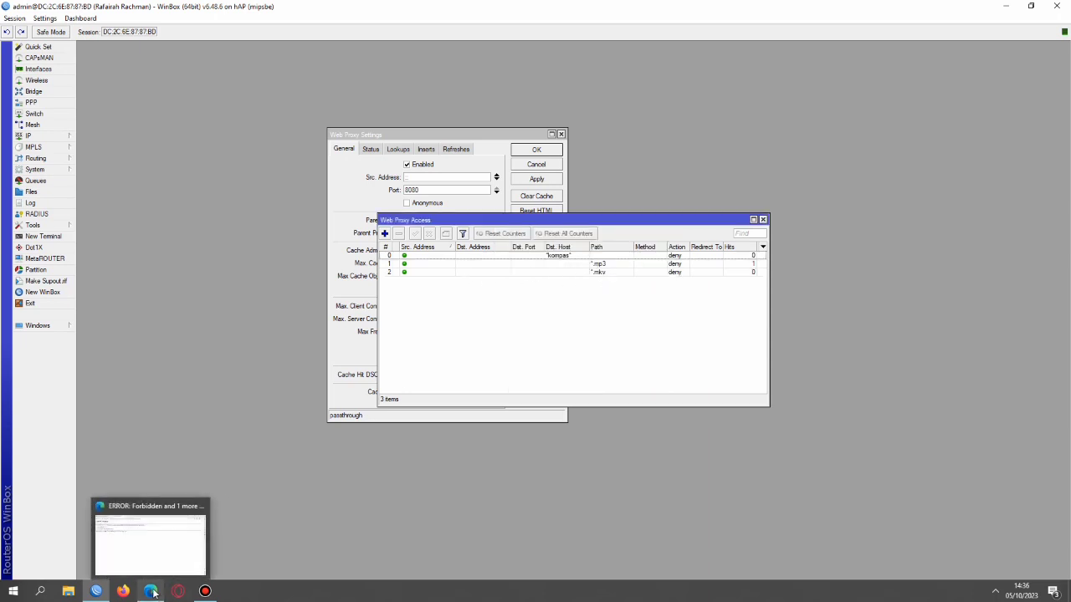
click(127, 552)
click(307, 36)
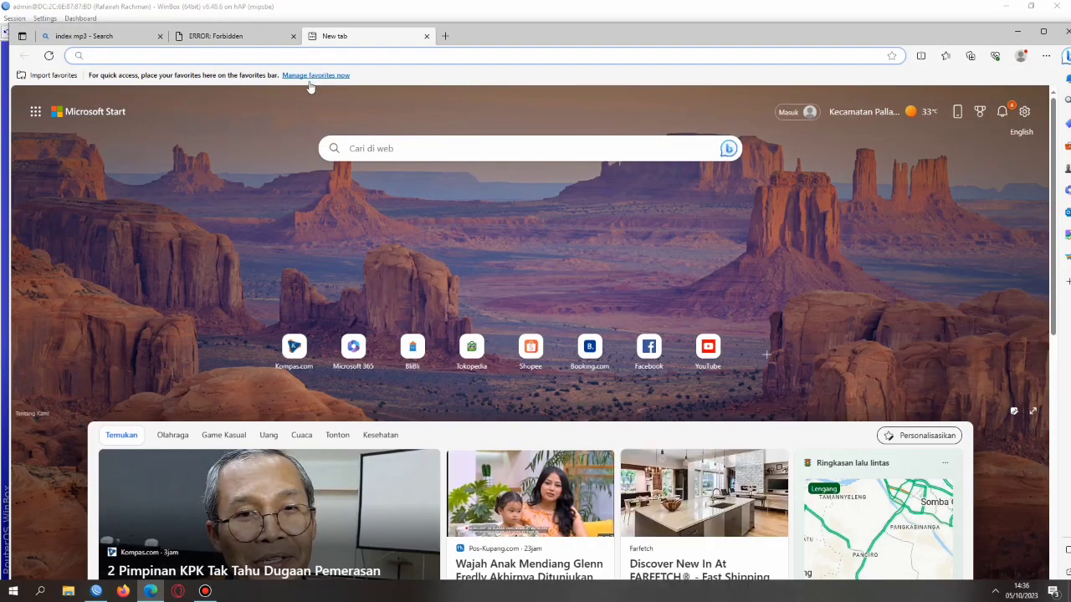
text(index)
key(Return)
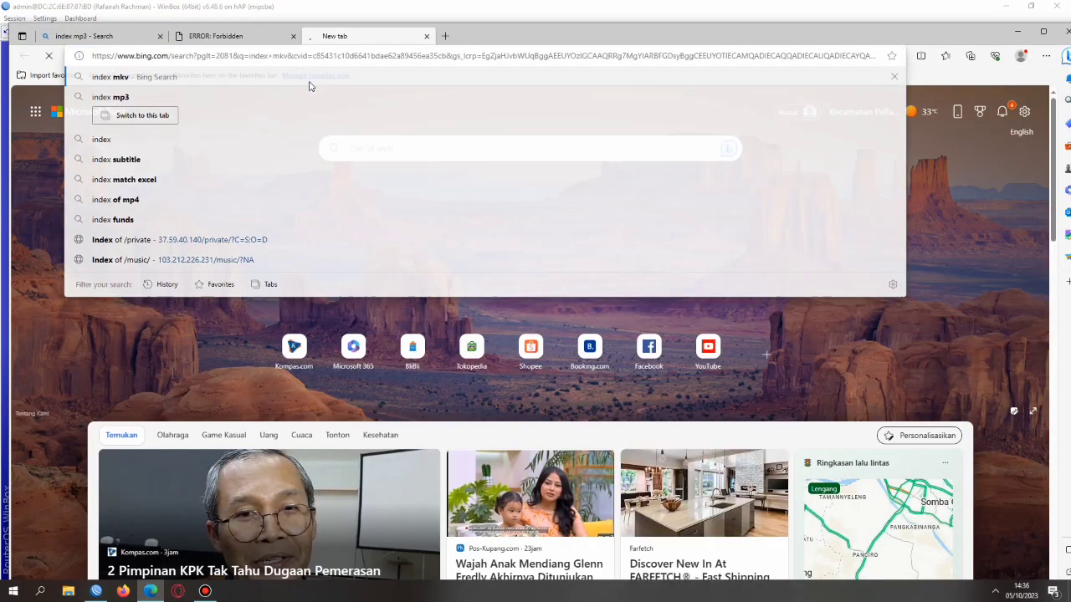
click(159, 193)
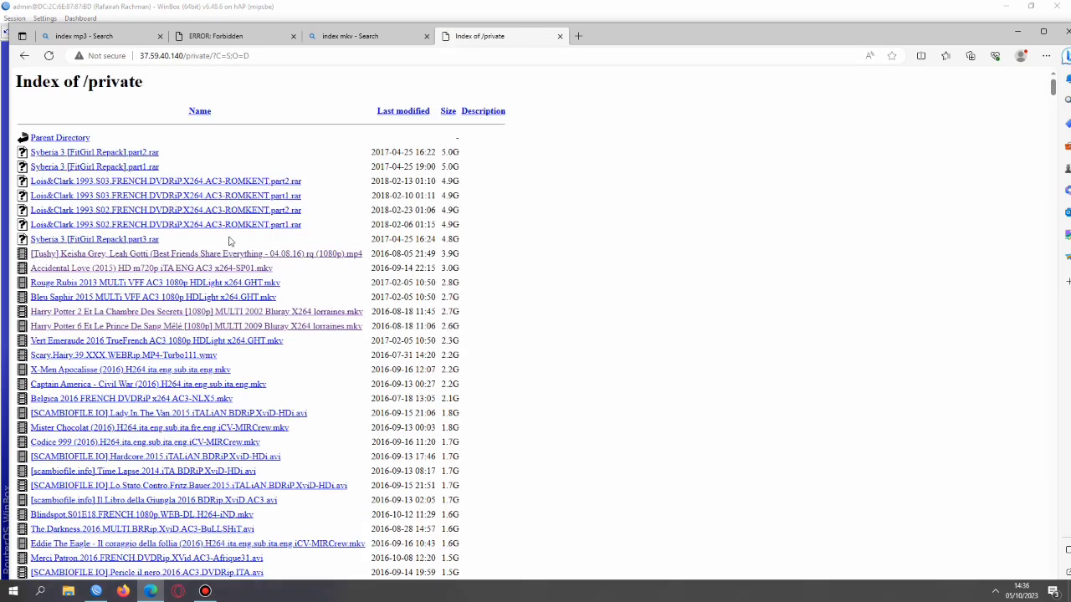
click(99, 283)
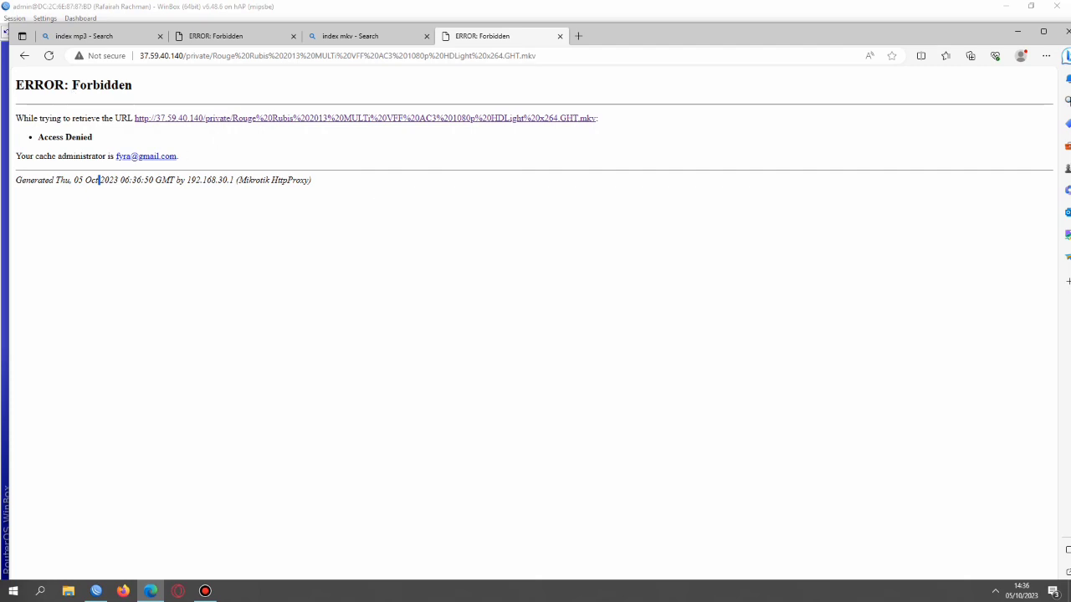
Close Edge along with the web proxy access list and settings windows
click(1065, 34)
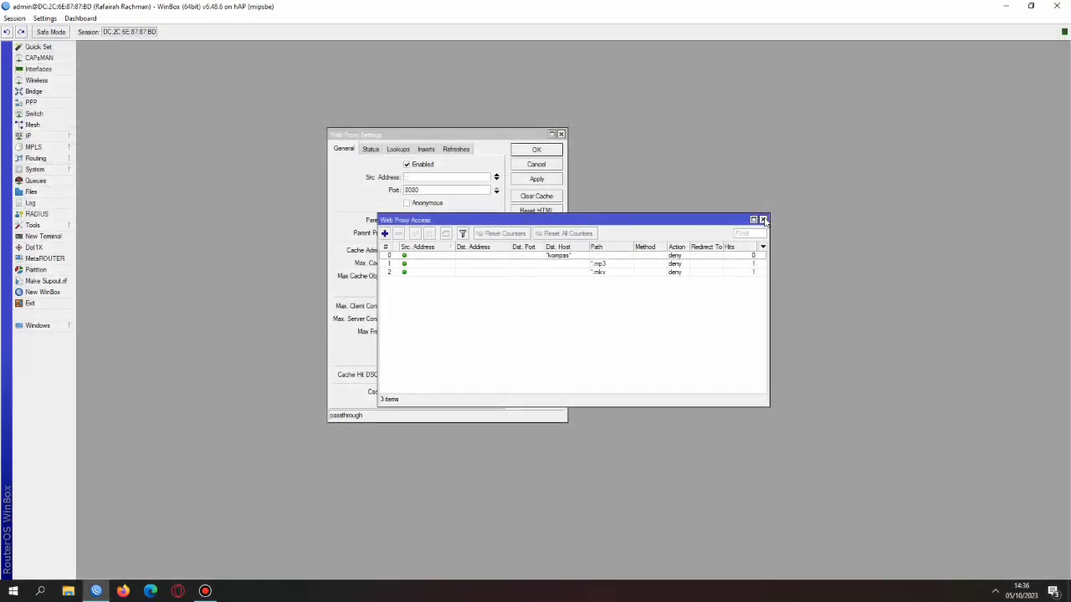
click(763, 219)
click(562, 134)
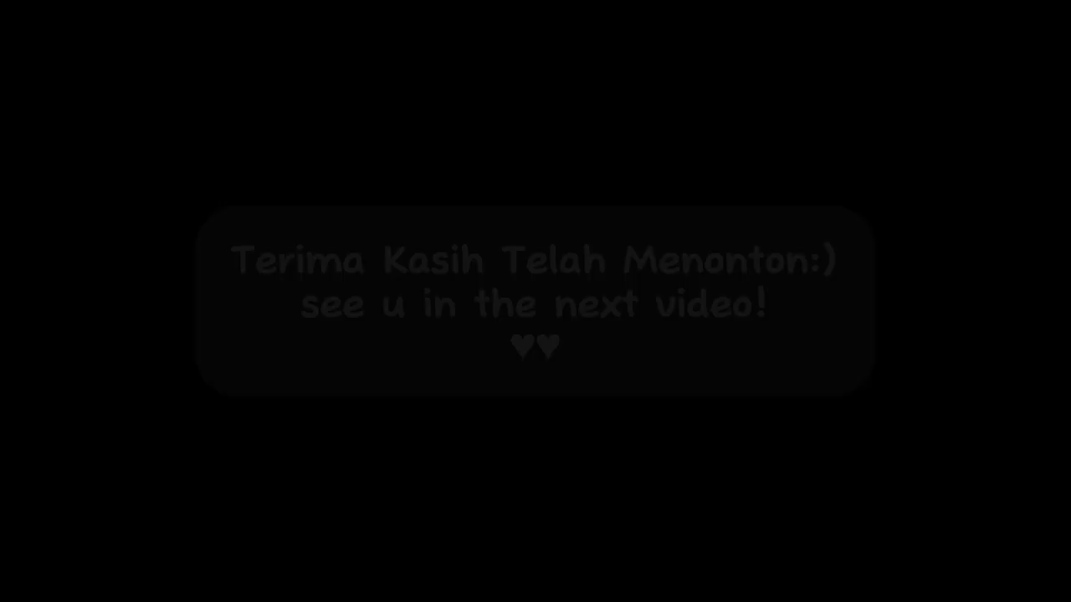